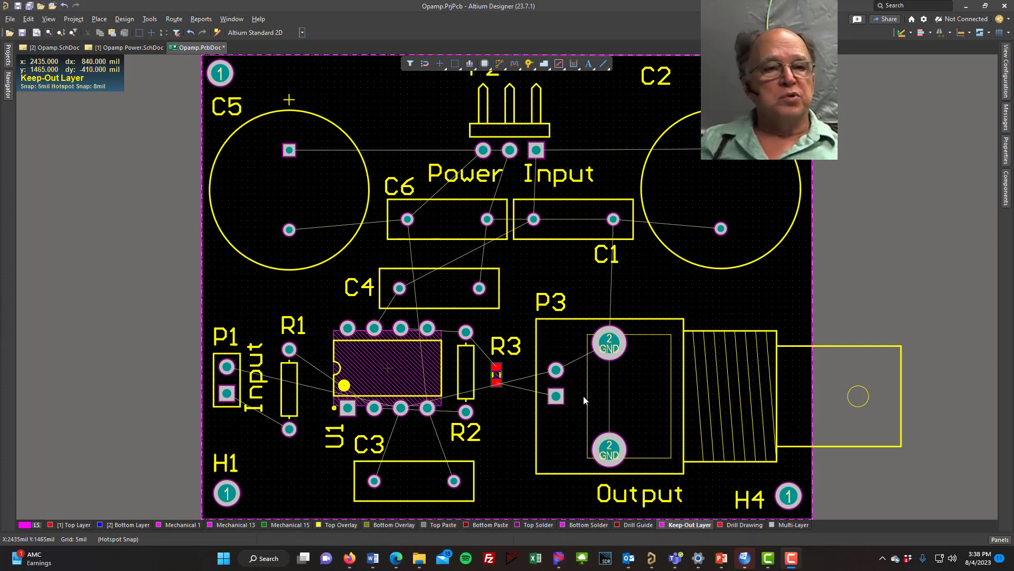
# Move output connector P3 to the board's right edge and place the Output label centred beneath it.
pyautogui.click(651, 400)
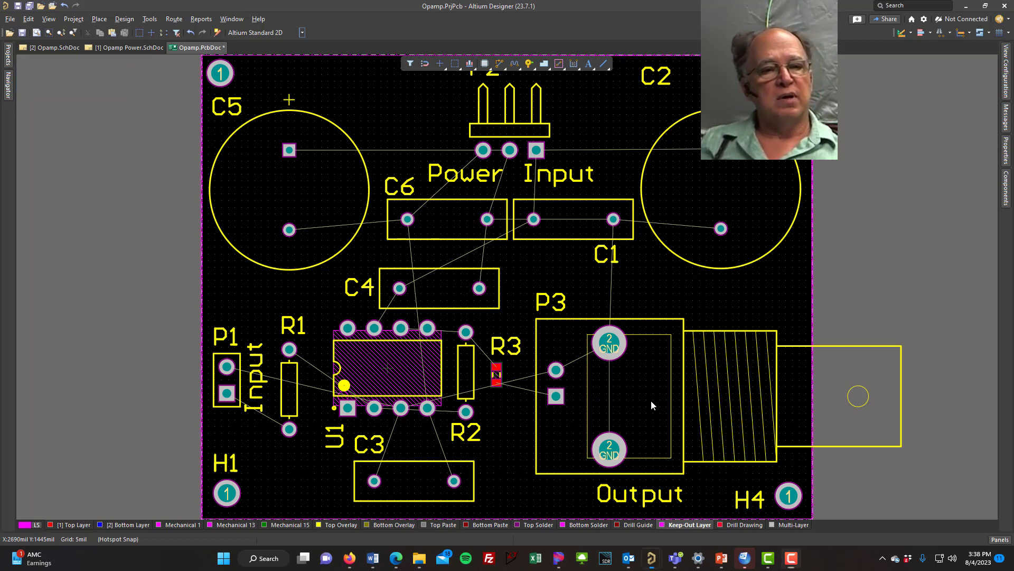
pyautogui.moveTo(651, 401); pyautogui.dragTo(722, 428)
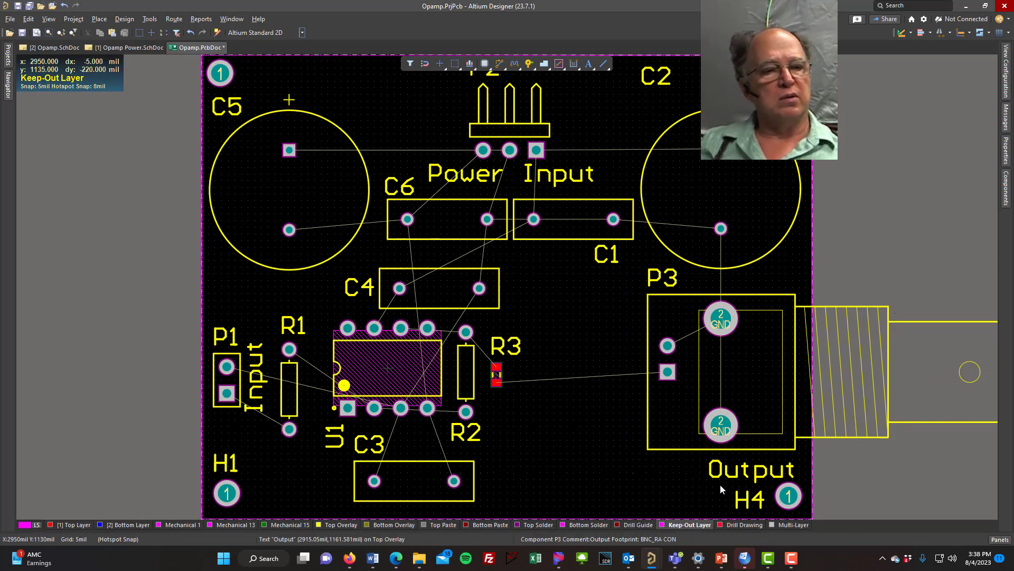
pyautogui.moveTo(721, 481); pyautogui.dragTo(659, 472)
# Move connector P2 to the board's top edge with its designator beside it, and place the H2 designator beside its mounting hole.
pyautogui.moveTo(580, 313); pyautogui.dragTo(563, 427, button='right')
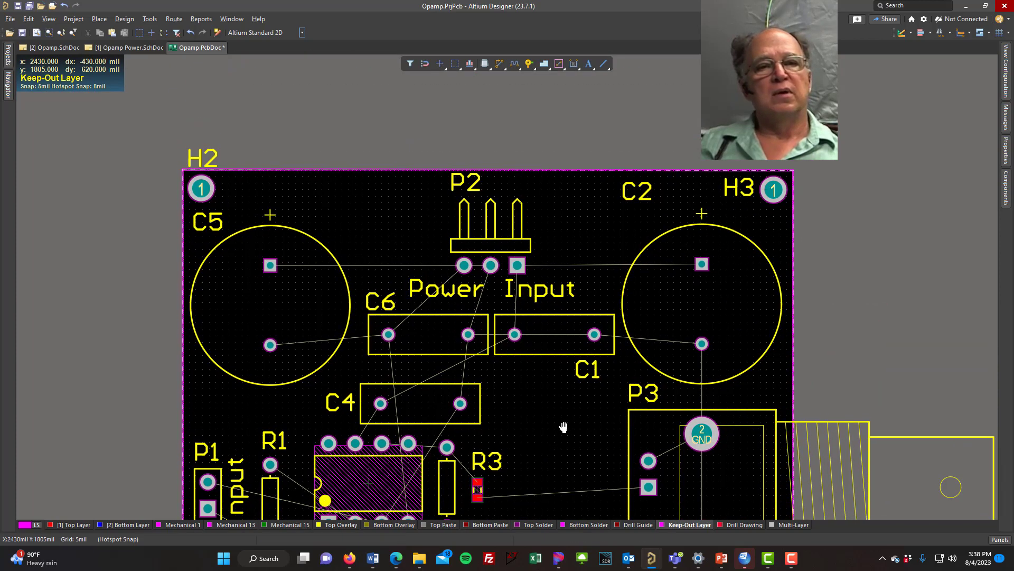
pyautogui.moveTo(455, 195); pyautogui.dragTo(533, 219)
pyautogui.moveTo(204, 161); pyautogui.dragTo(233, 196)
pyautogui.moveTo(517, 264); pyautogui.dragTo(507, 202)
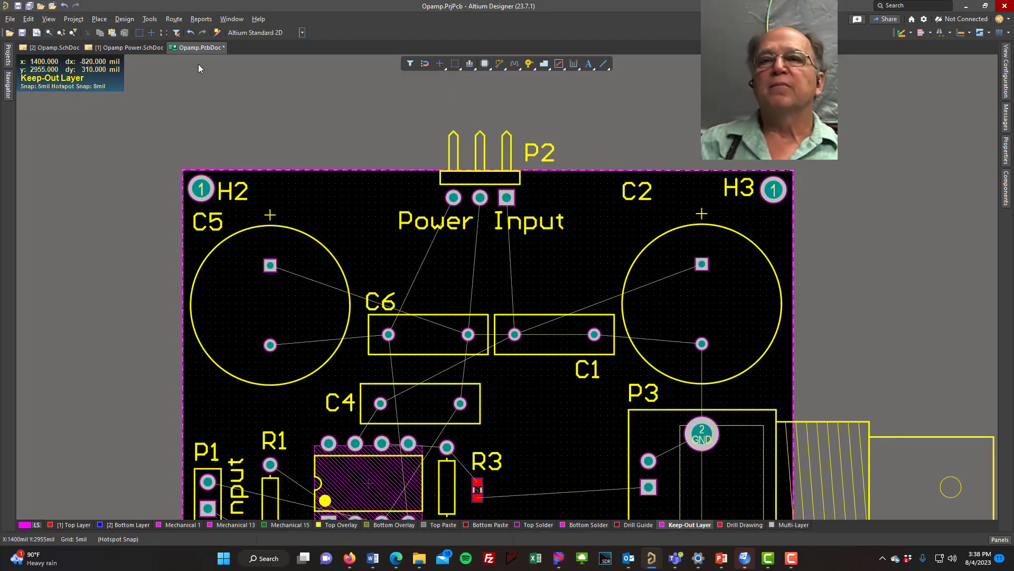
# Save the board layout and fit the whole board in view.
pyautogui.click(29, 6)
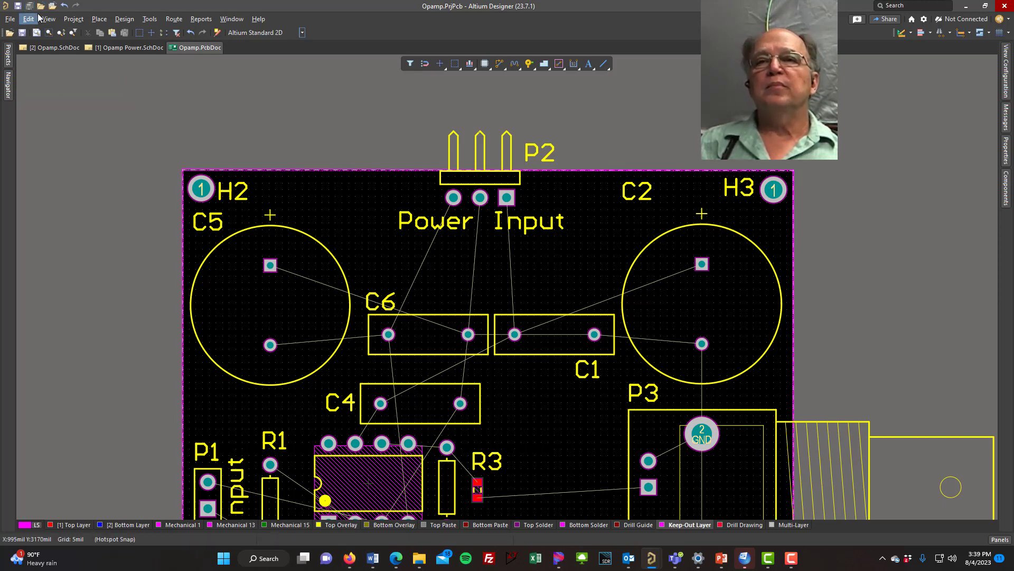
pyautogui.click(49, 19)
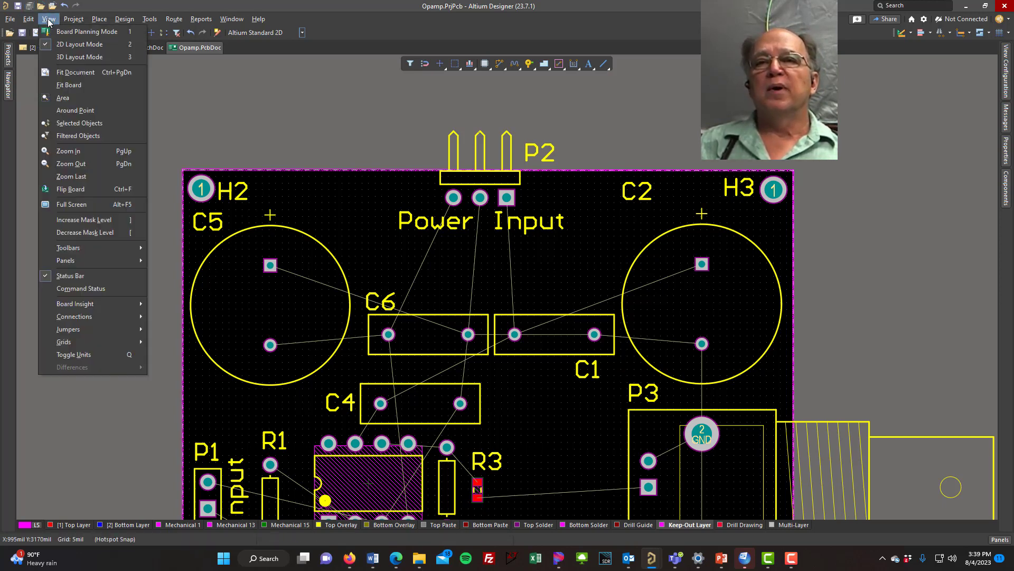
pyautogui.click(75, 85)
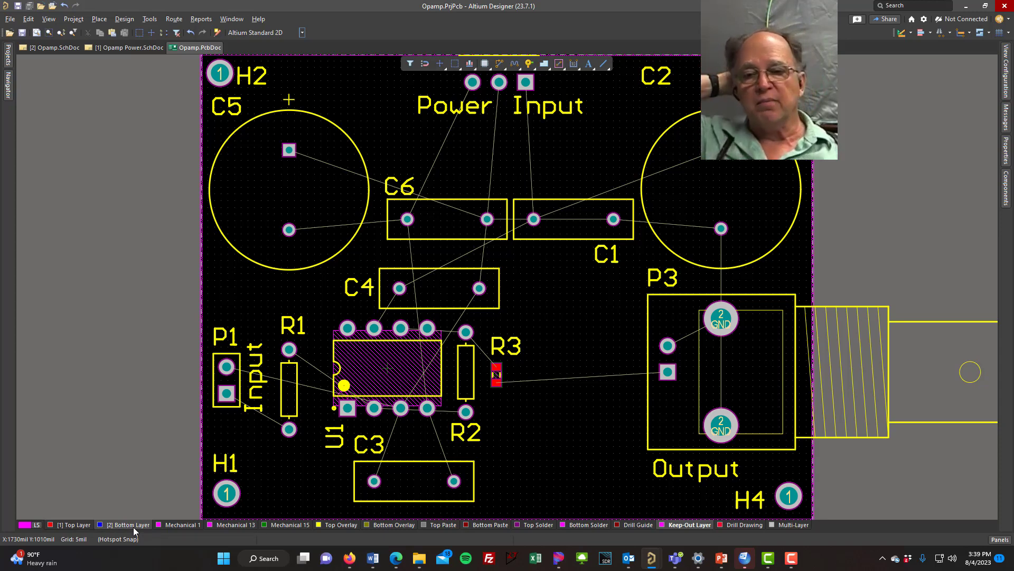
# Interactively route a GND track on the Top Layer from P2's middle pad to C6's GND pad.
pyautogui.click(74, 525)
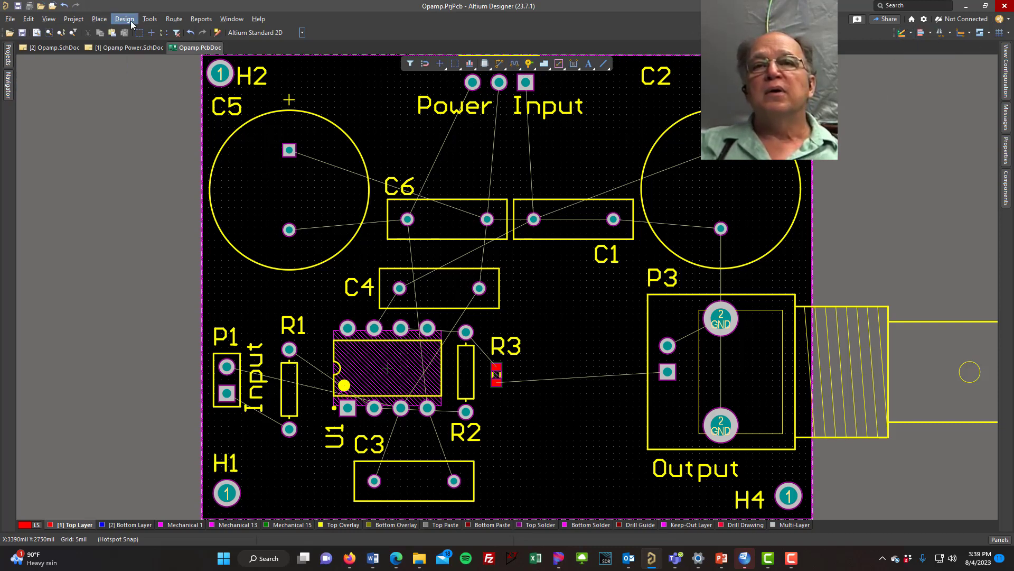
pyautogui.click(174, 20)
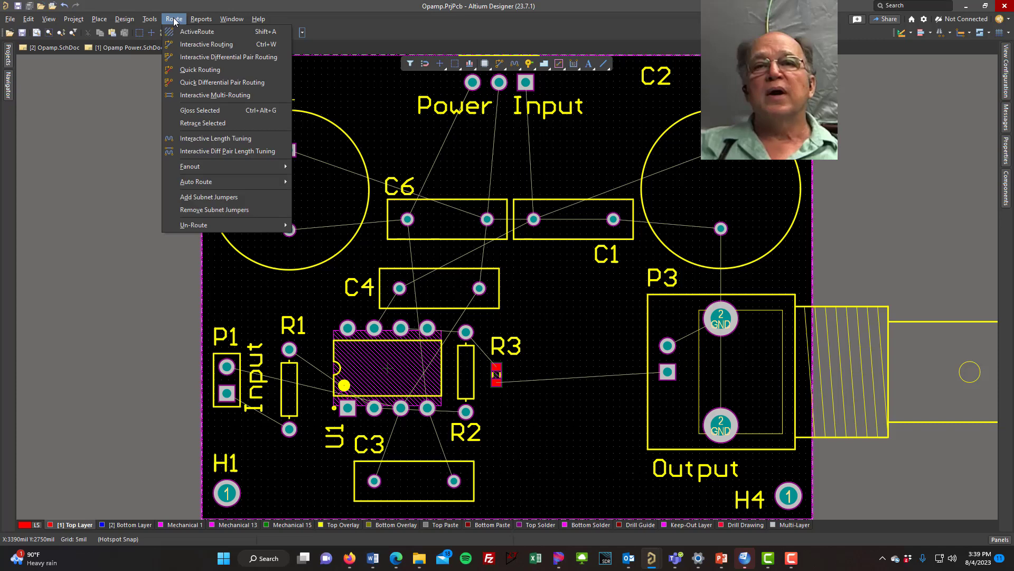
pyautogui.click(188, 45)
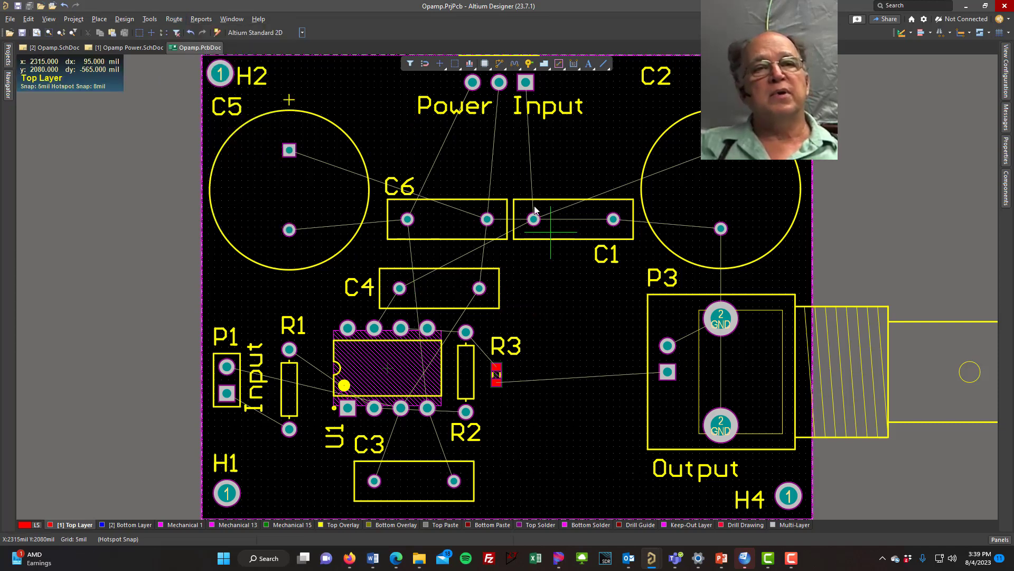
pyautogui.click(499, 83)
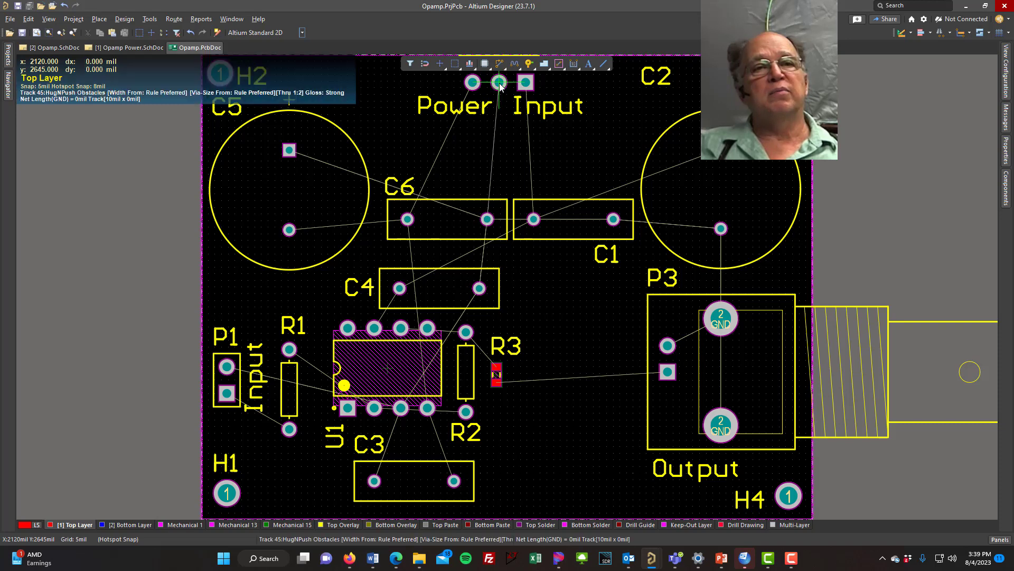
pyautogui.click(486, 218)
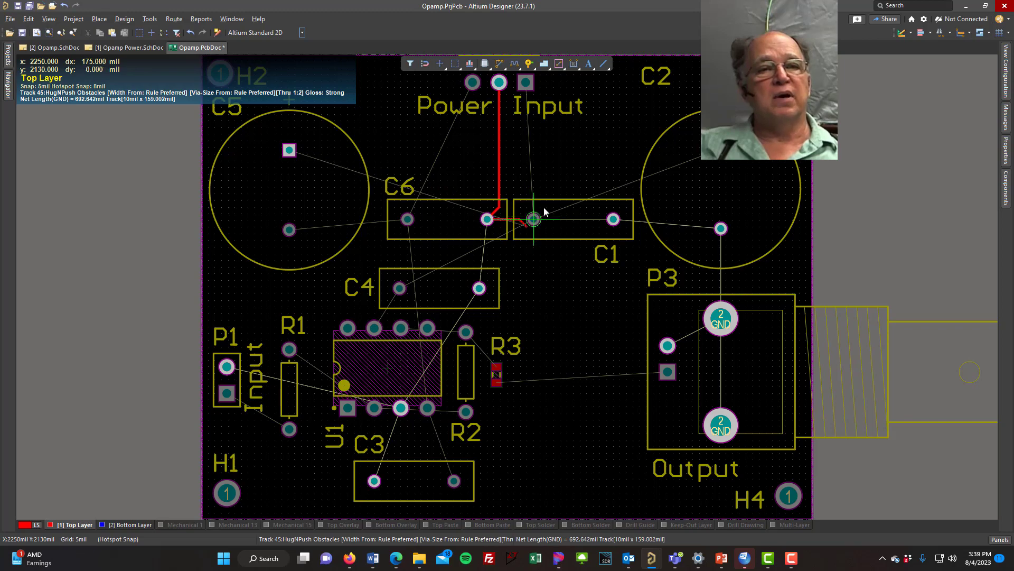
# Continue the GND track from C6 around C1's +9V pad to C1's GND pad and on to C2's GND pad.
pyautogui.keyDown('ctrl'); pyautogui.scroll(2, 557, 214); pyautogui.keyUp('ctrl')
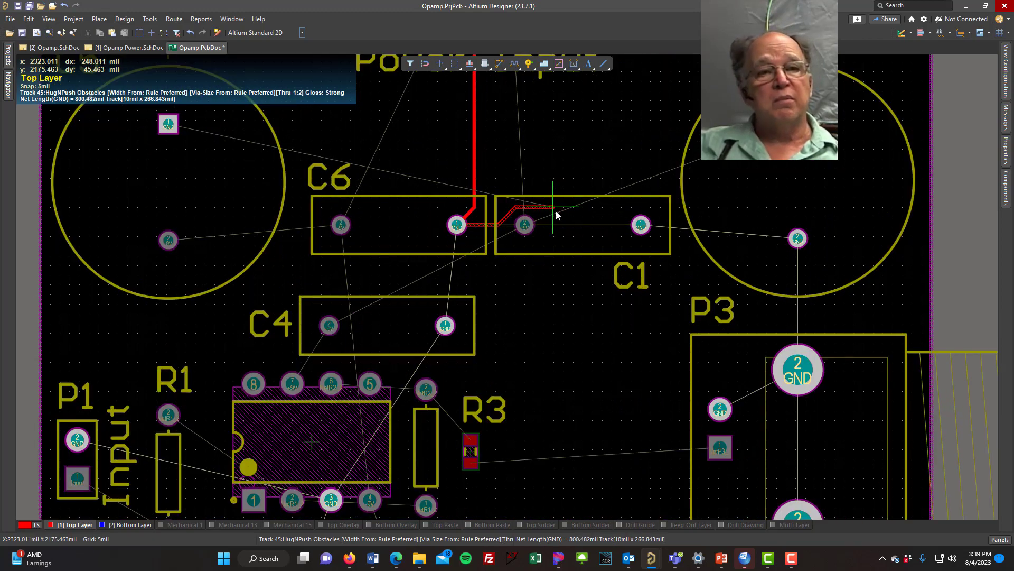
pyautogui.keyDown('ctrl'); pyautogui.scroll(5, 557, 214); pyautogui.keyUp('ctrl')
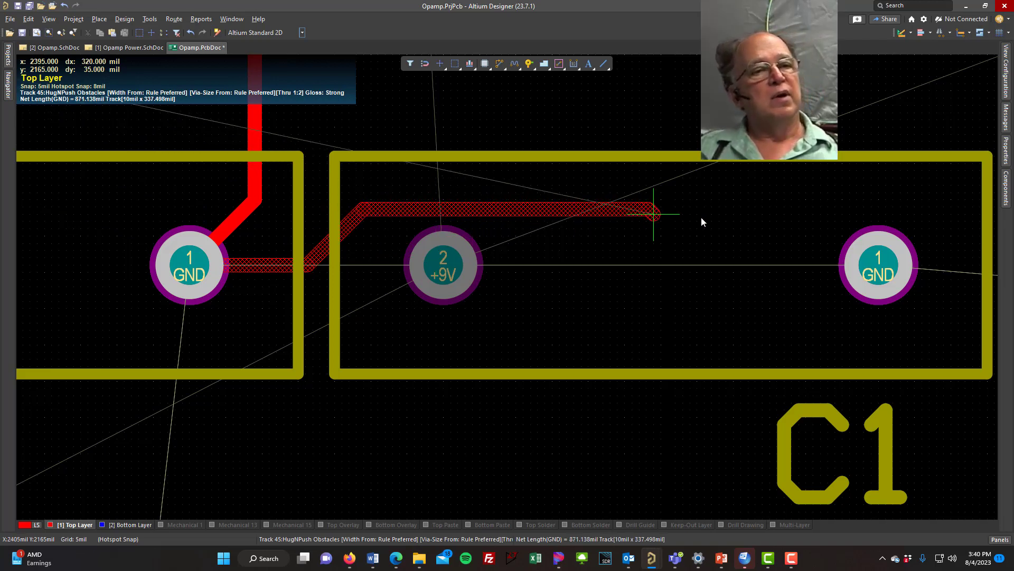
pyautogui.click(877, 269)
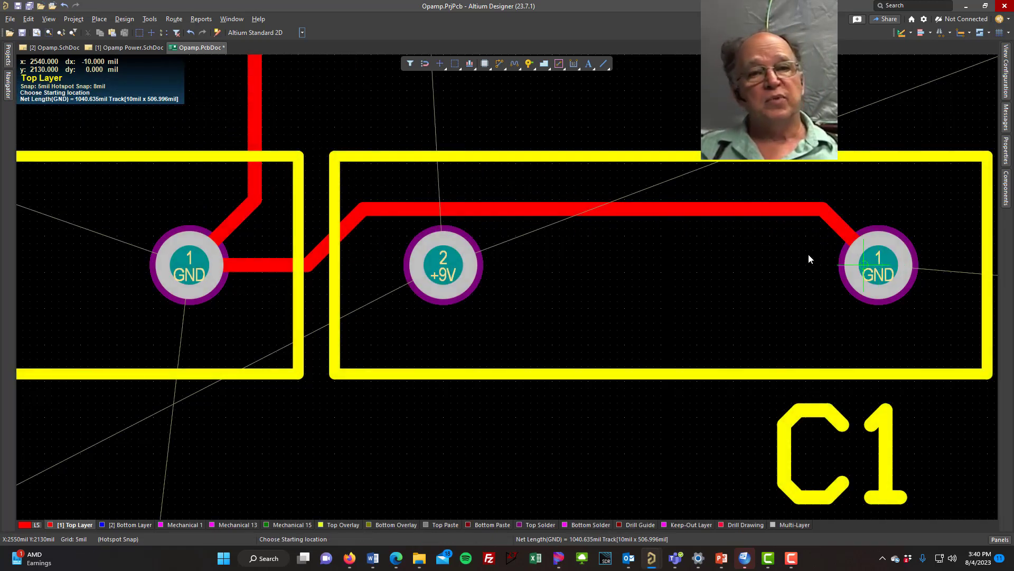
pyautogui.keyDown('ctrl'); pyautogui.scroll(-4, 395, 174); pyautogui.keyUp('ctrl')
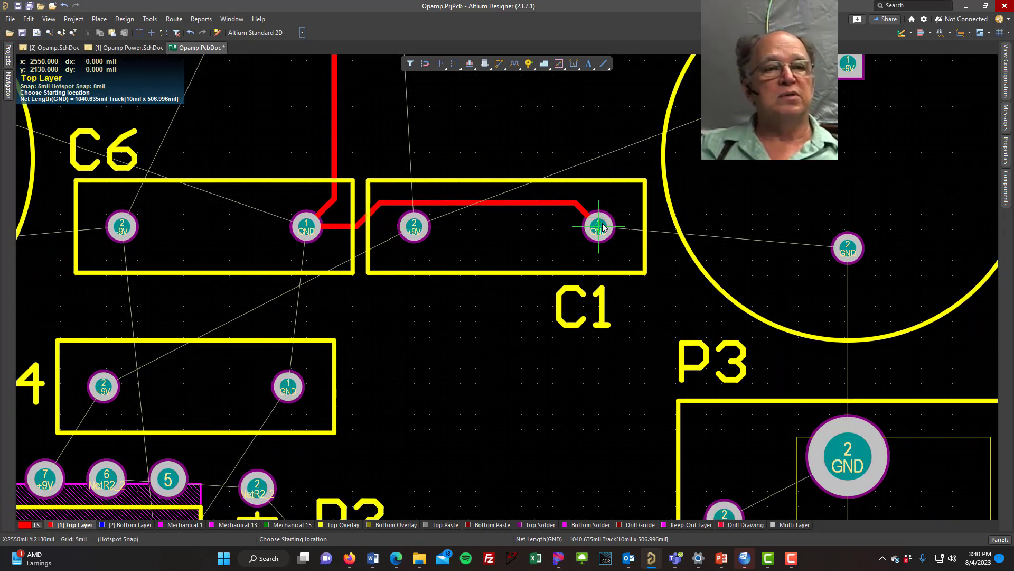
pyautogui.click(603, 227)
pyautogui.click(848, 249)
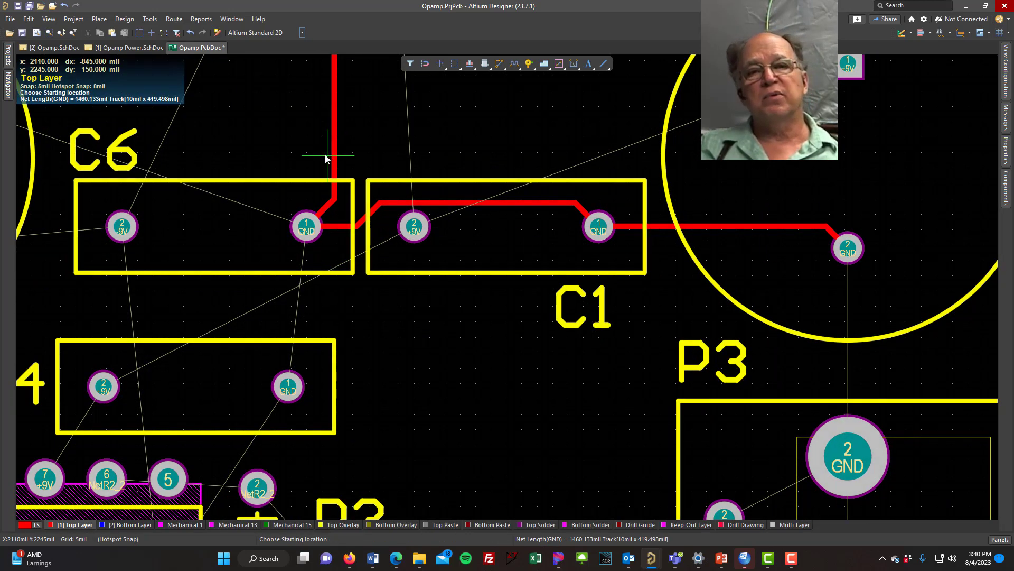
# Route a GND track from C6's GND pad to C5's square GND pad and end interactive routing.
pyautogui.click(306, 228)
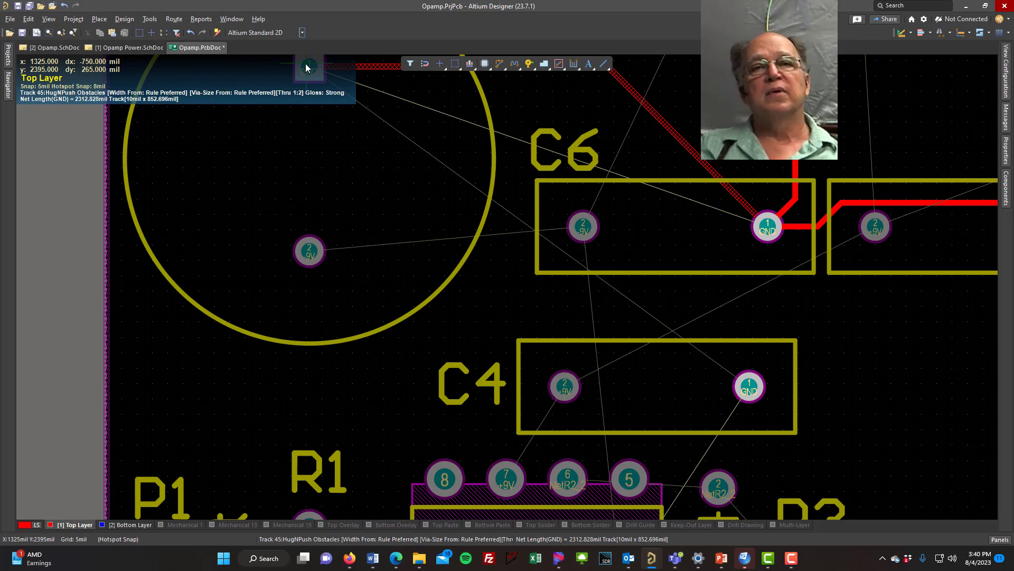
pyautogui.click(308, 67)
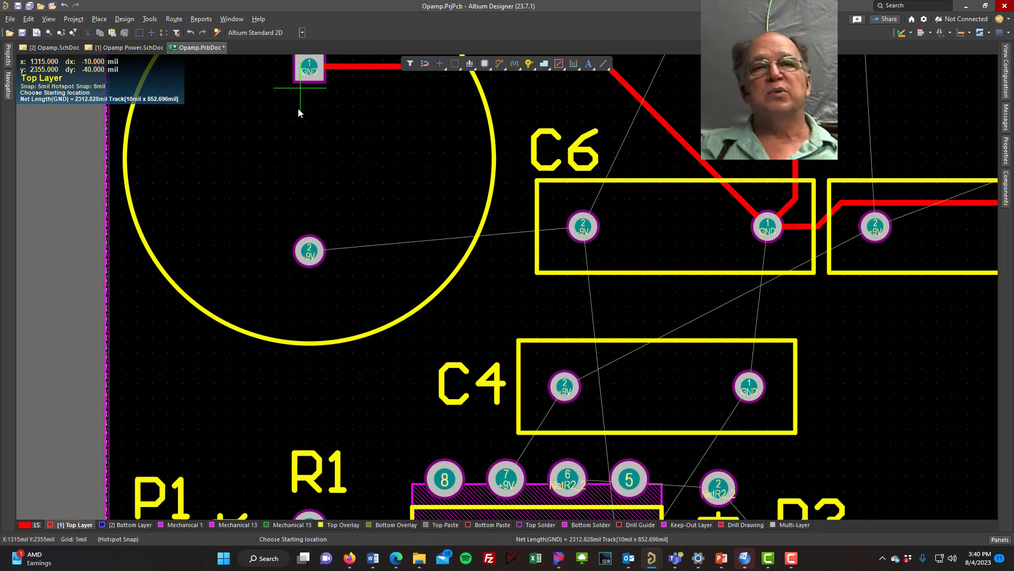
pyautogui.rightClick(422, 160)
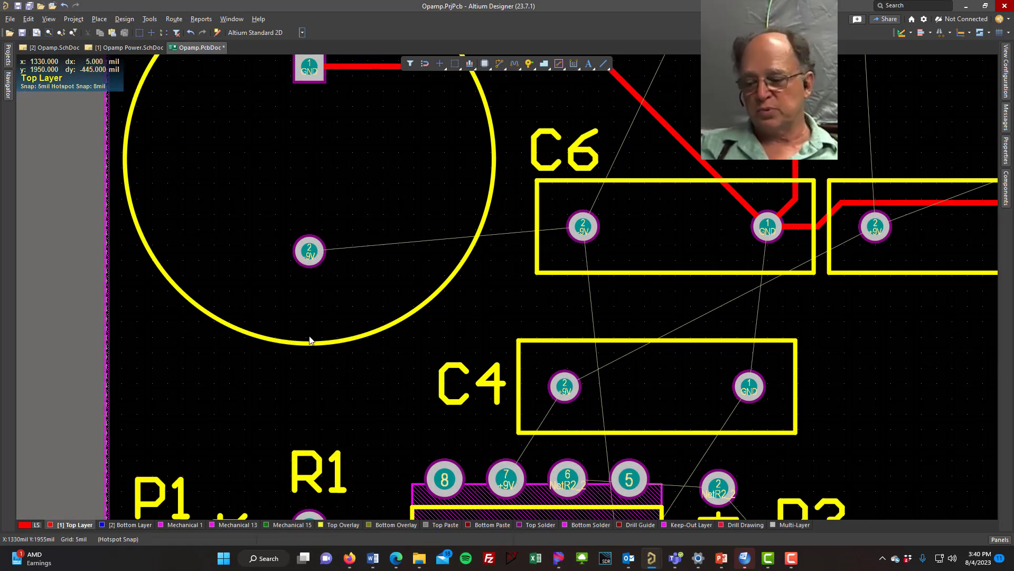
# Un-route all the manually placed GND tracks on the board.
pyautogui.keyDown('ctrl'); pyautogui.scroll(-3, 478, 408); pyautogui.keyUp('ctrl')
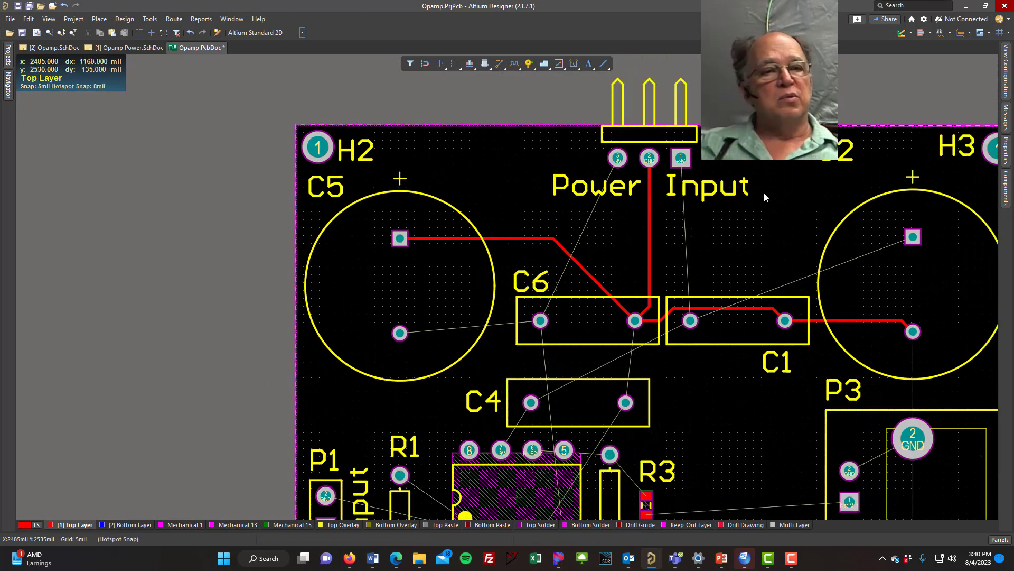
pyautogui.moveTo(766, 194); pyautogui.dragTo(562, 232, button='right')
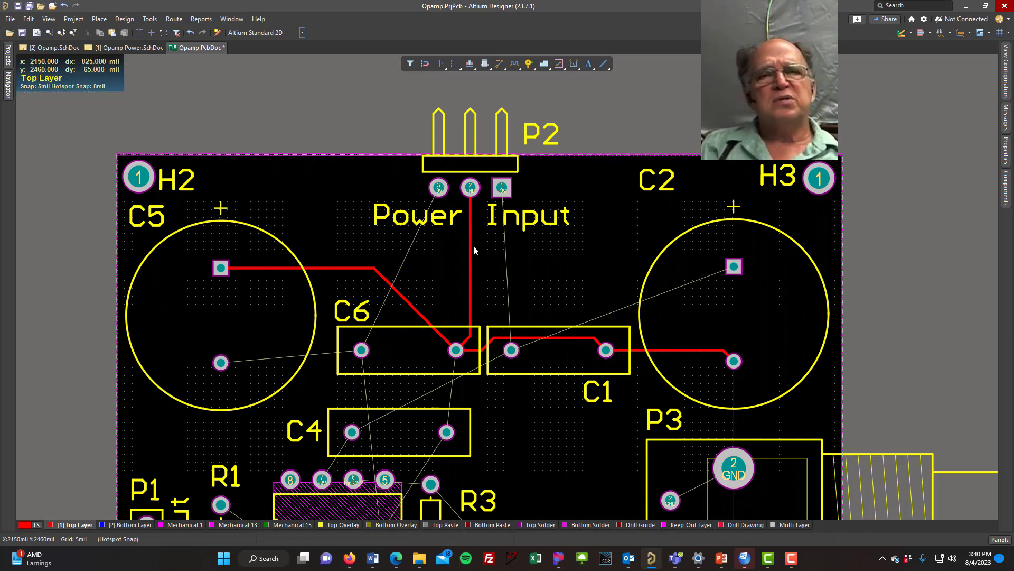
pyautogui.click(178, 20)
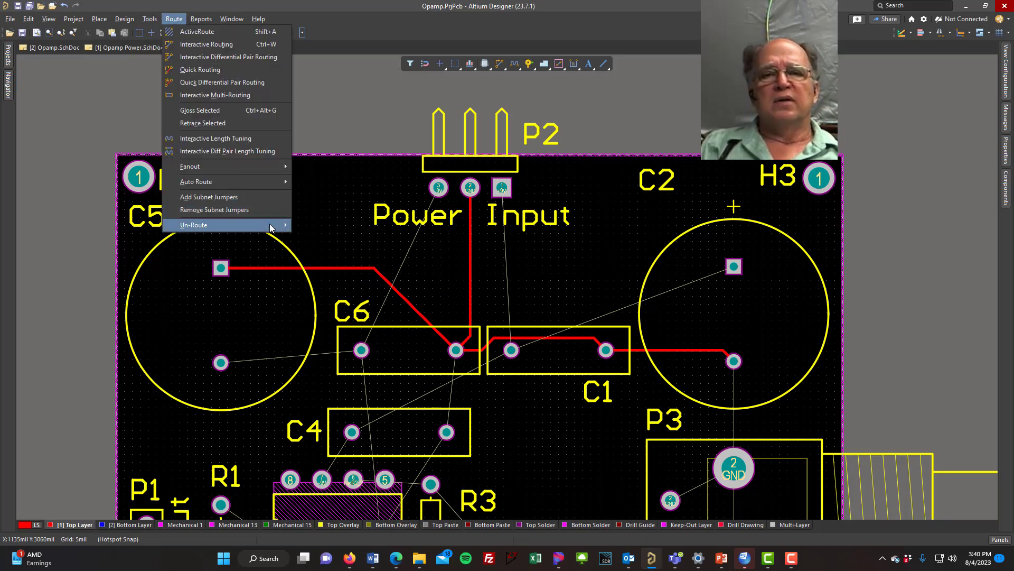
pyautogui.moveTo(270, 228)
pyautogui.click(314, 225)
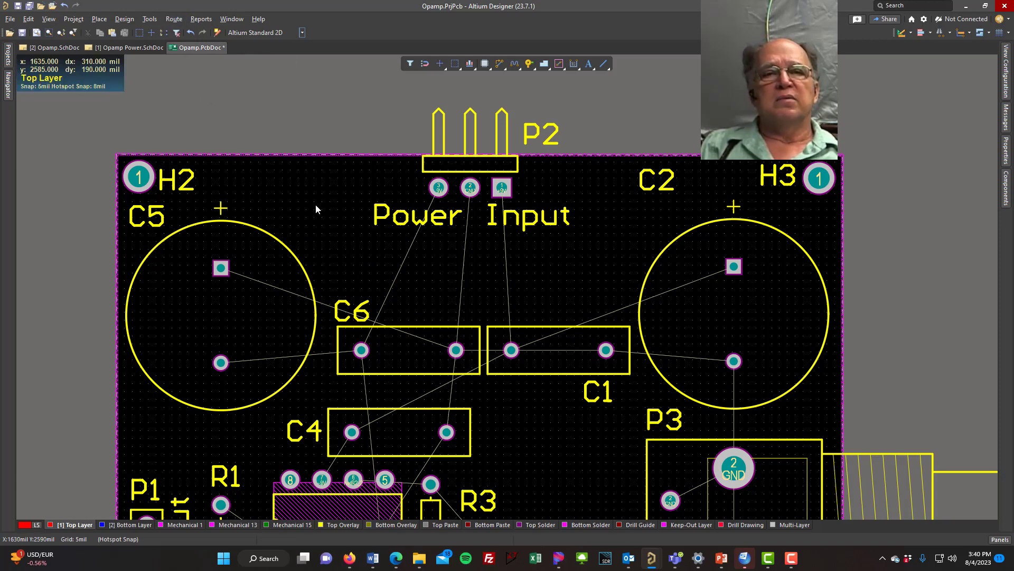
# Autoroute all connections on the board using the Default 2 Layer Board strategy.
pyautogui.moveTo(315, 204); pyautogui.dragTo(306, 121, button='right')
pyautogui.click(174, 20)
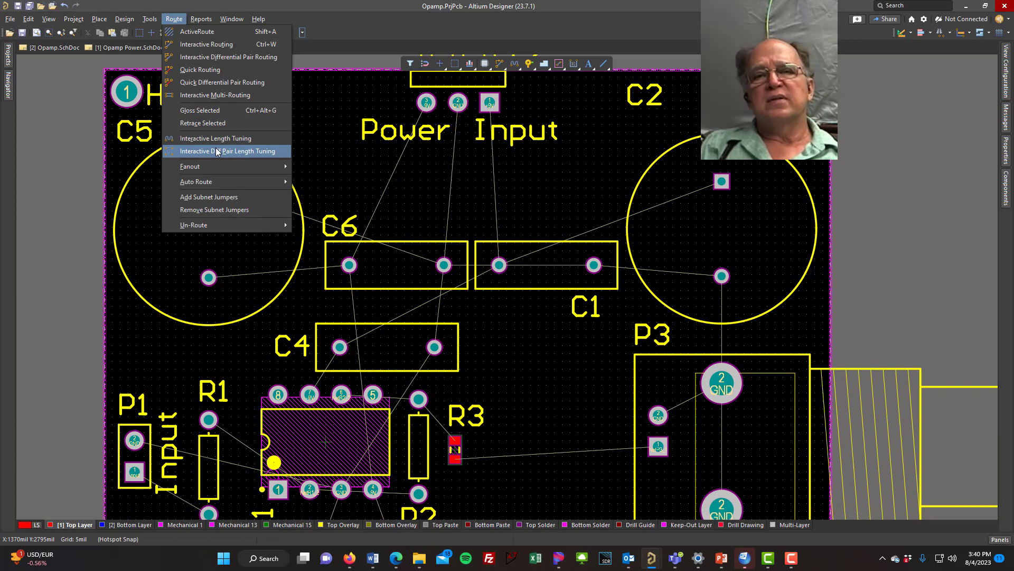
pyautogui.moveTo(227, 180)
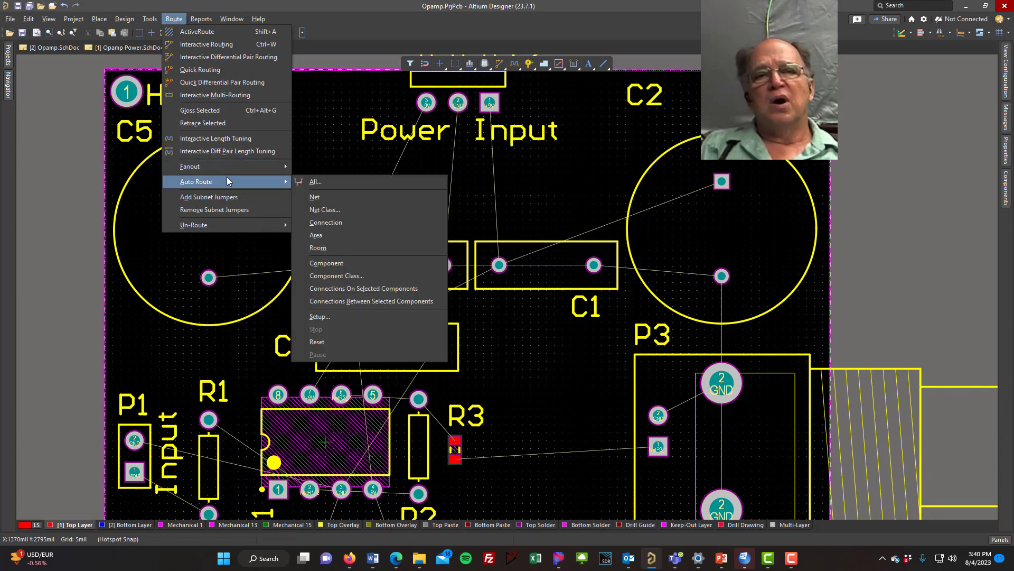
pyautogui.click(326, 182)
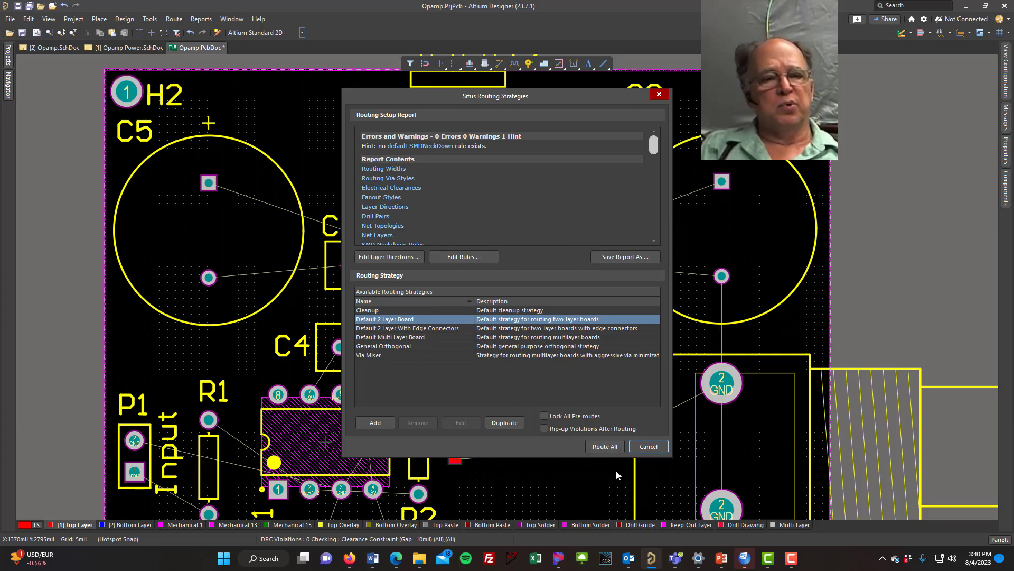
pyautogui.click(602, 446)
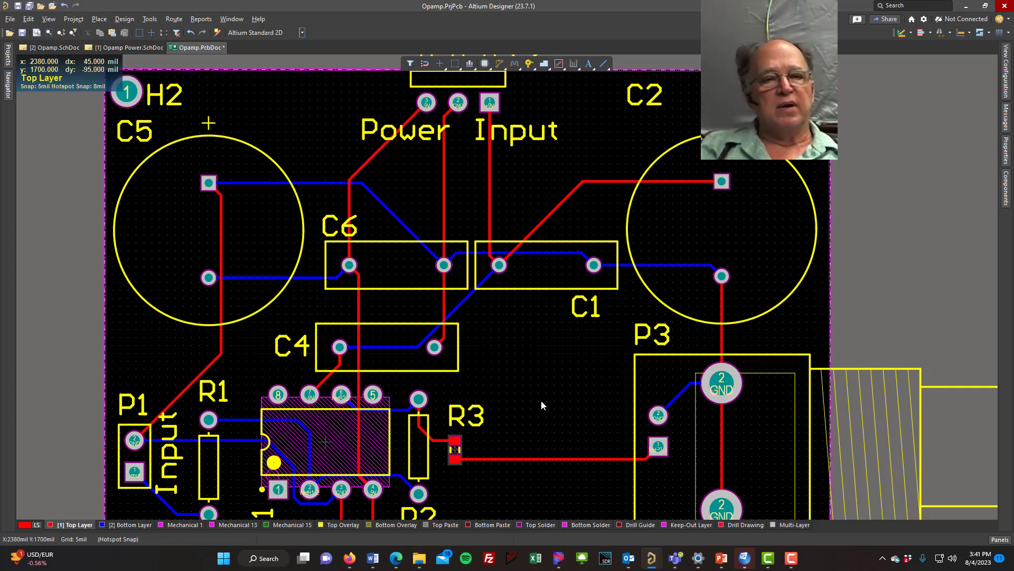
# Review the autorouted board as a whole and un-route all of its tracks.
pyautogui.moveTo(541, 395); pyautogui.dragTo(540, 328, button='right')
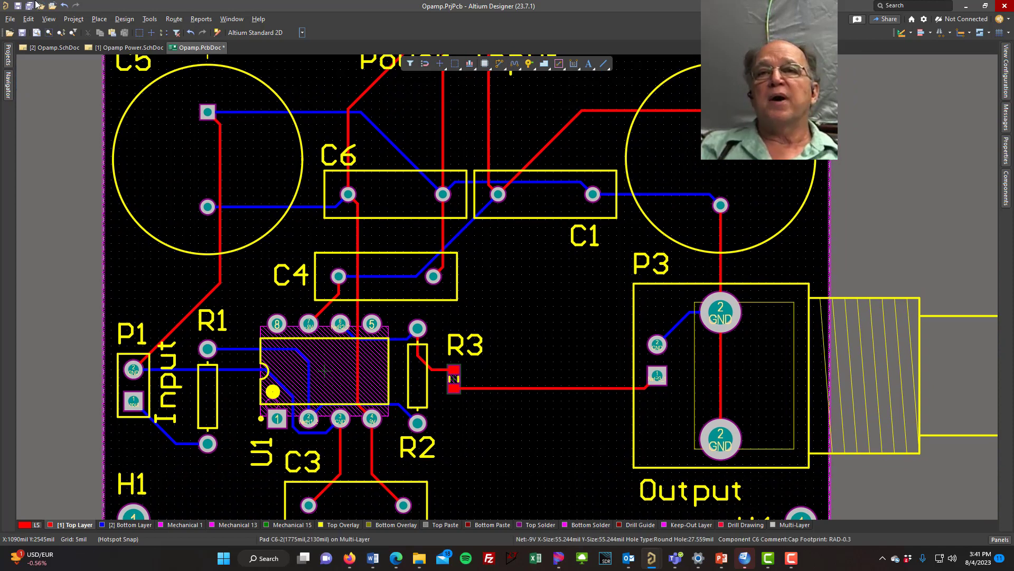
pyautogui.click(45, 20)
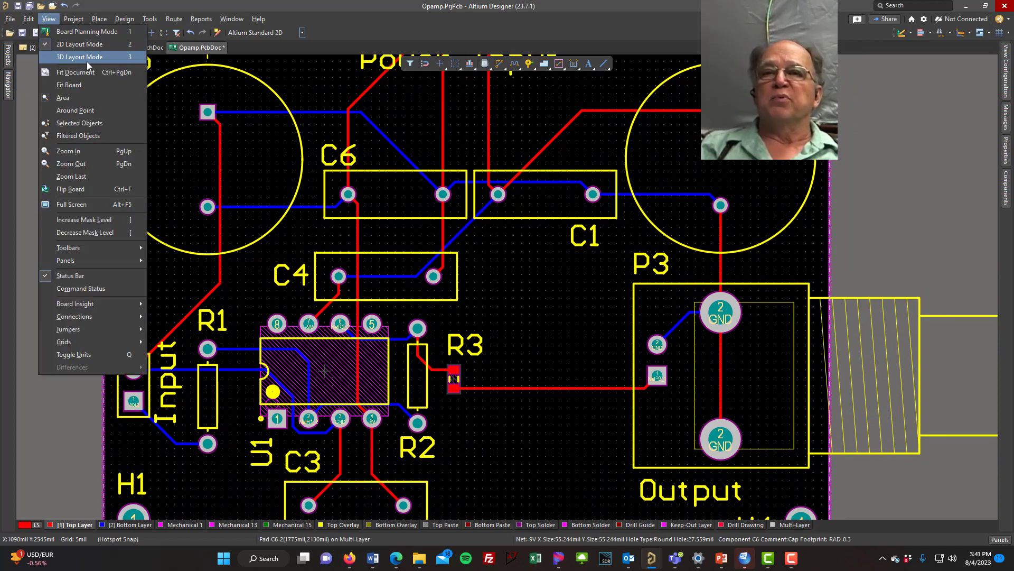
pyautogui.click(87, 88)
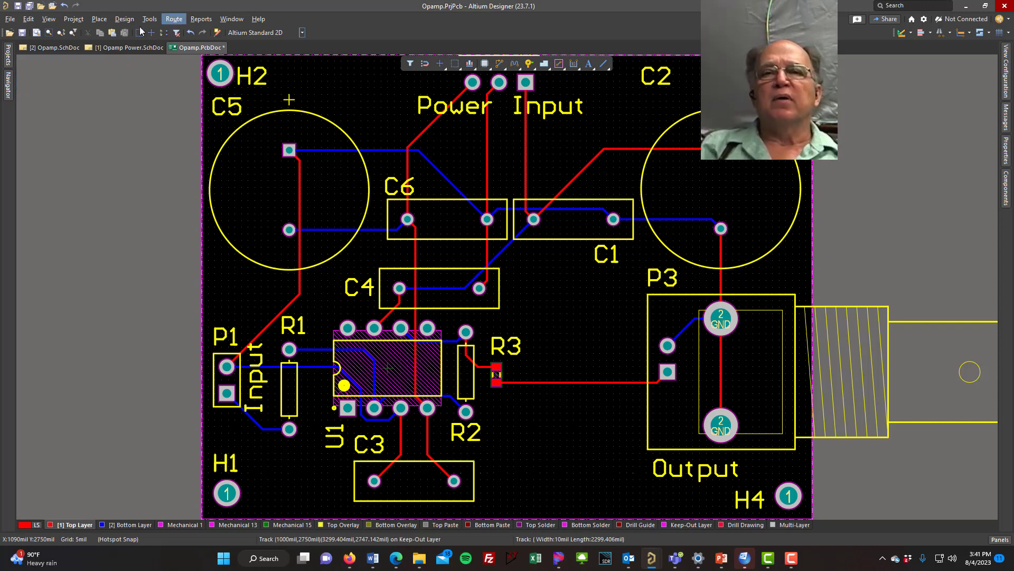
pyautogui.click(174, 19)
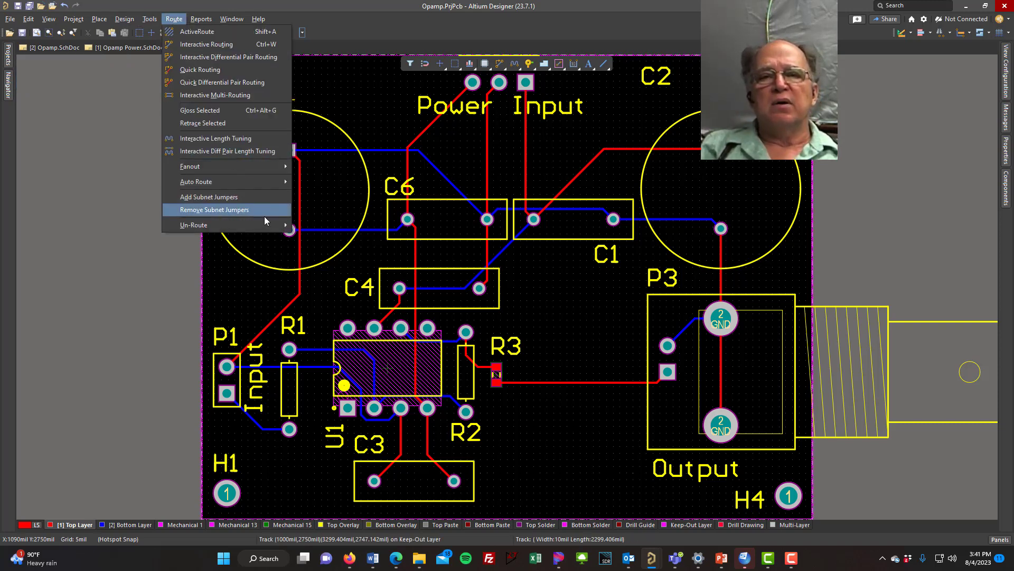
pyautogui.moveTo(266, 225)
pyautogui.click(312, 225)
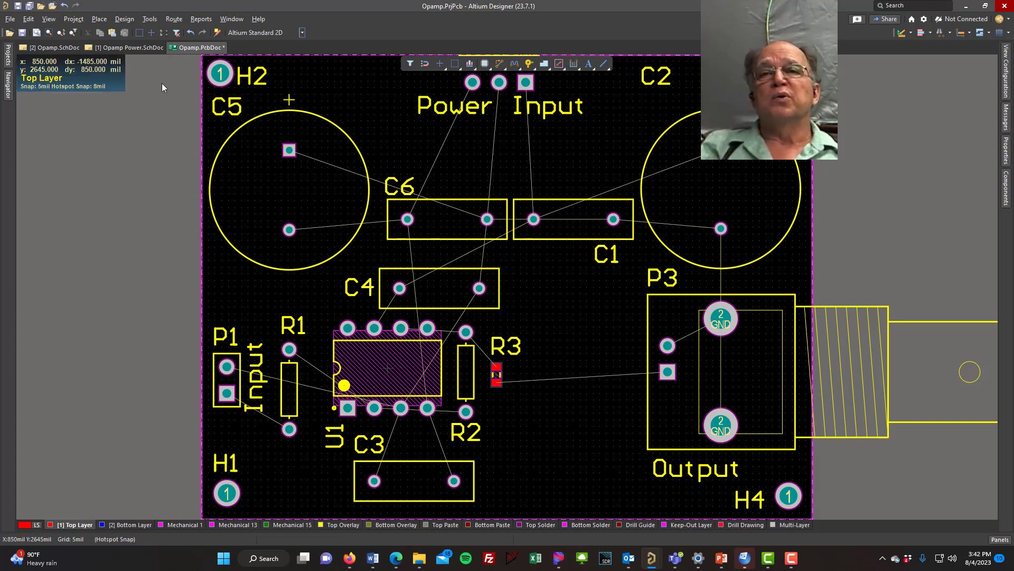
# Set the minimum, preferred and maximum widths of the routing Width design rule to 20 mil and apply the rule.
pyautogui.click(173, 20)
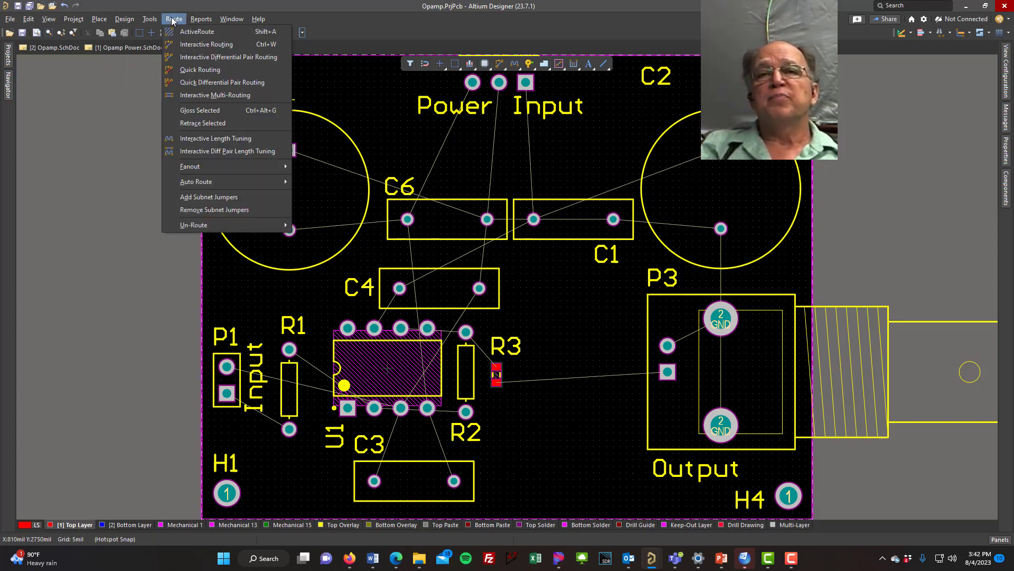
pyautogui.moveTo(160, 22)
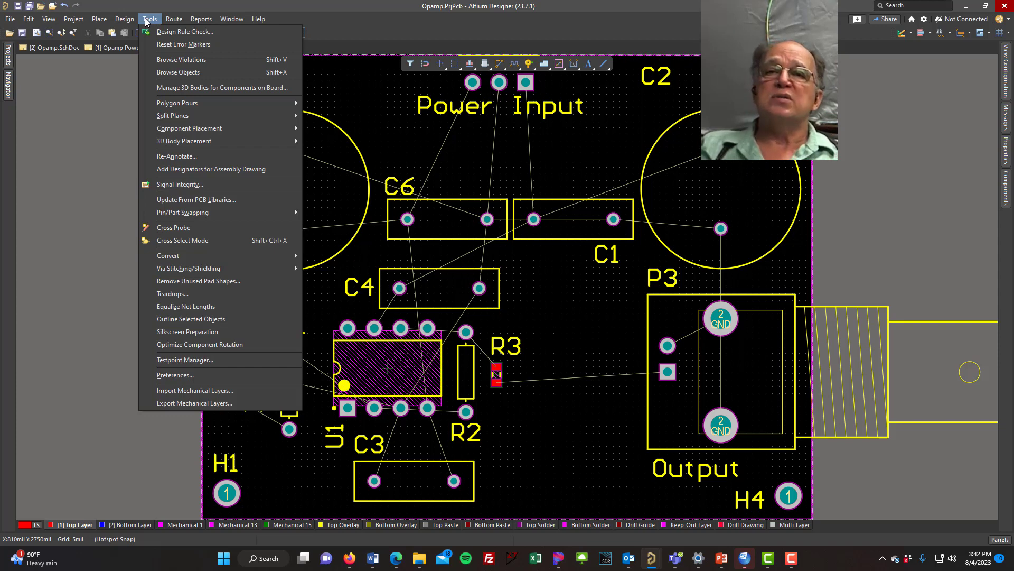
pyautogui.moveTo(129, 24)
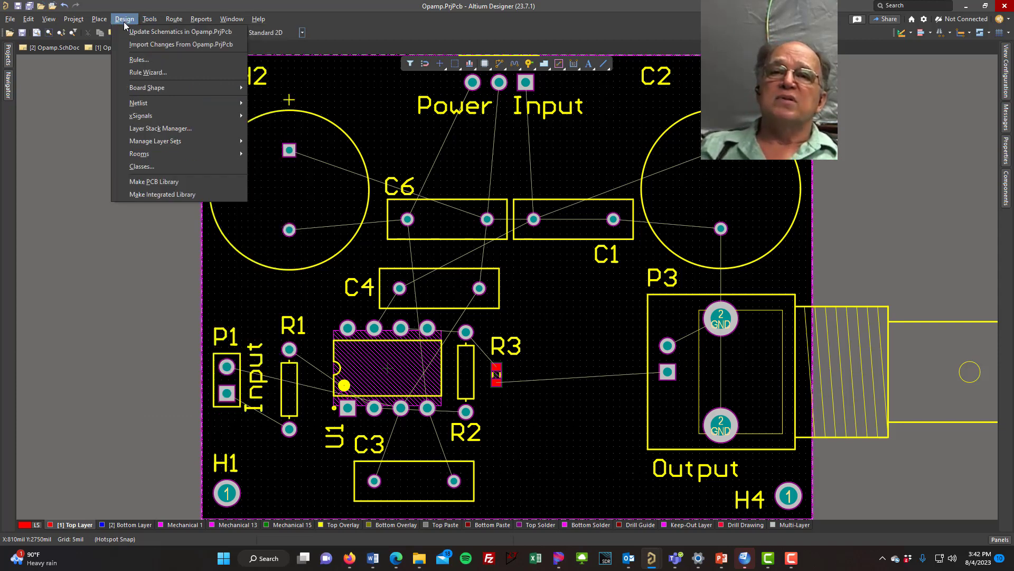
pyautogui.click(138, 60)
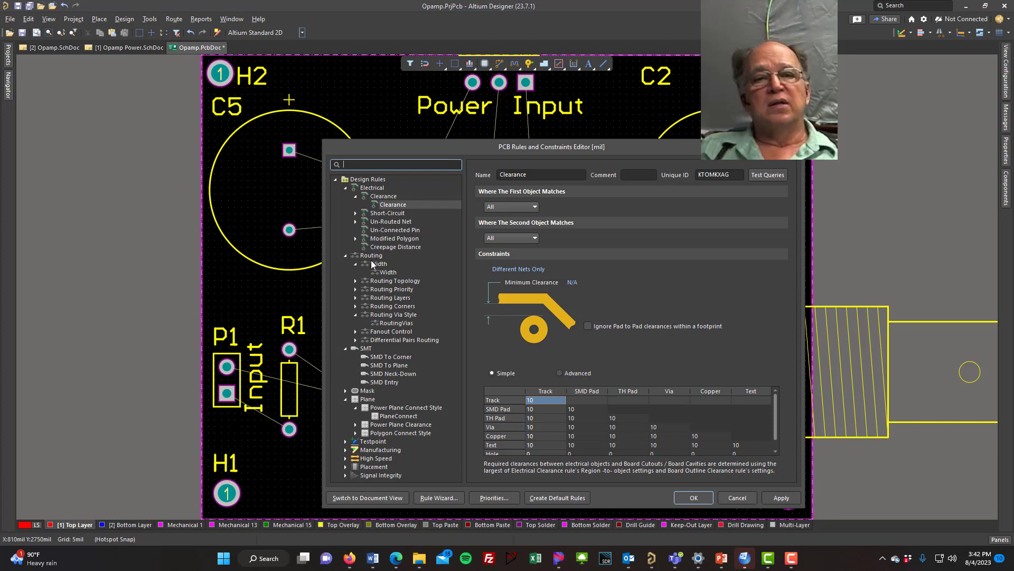
pyautogui.click(384, 271)
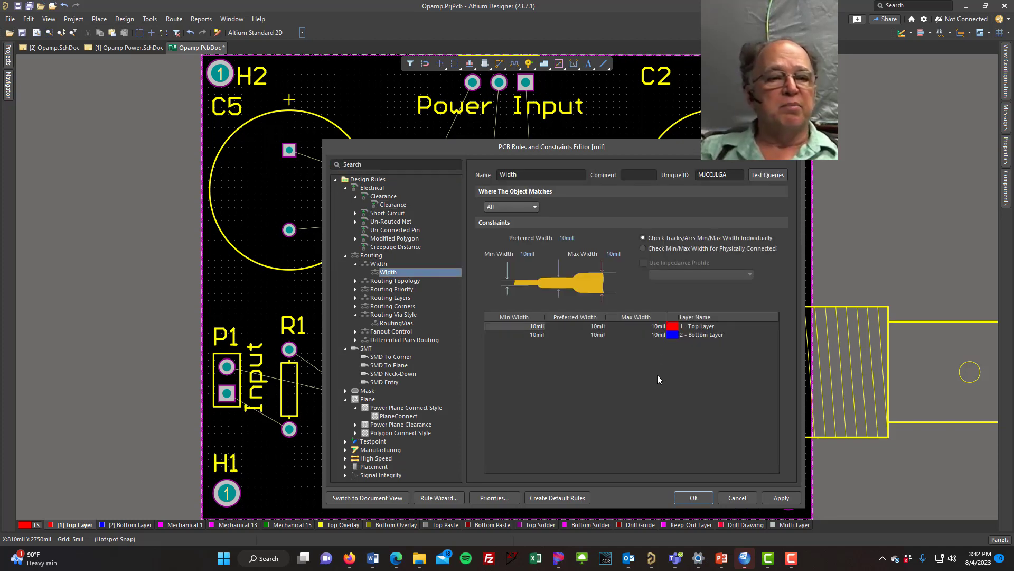
pyautogui.click(613, 254)
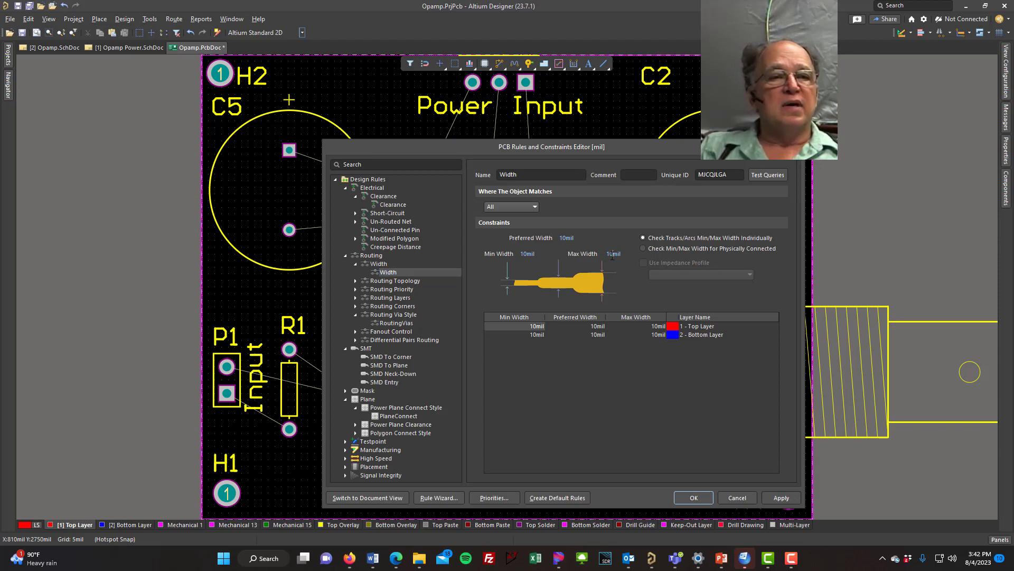
pyautogui.write('20')
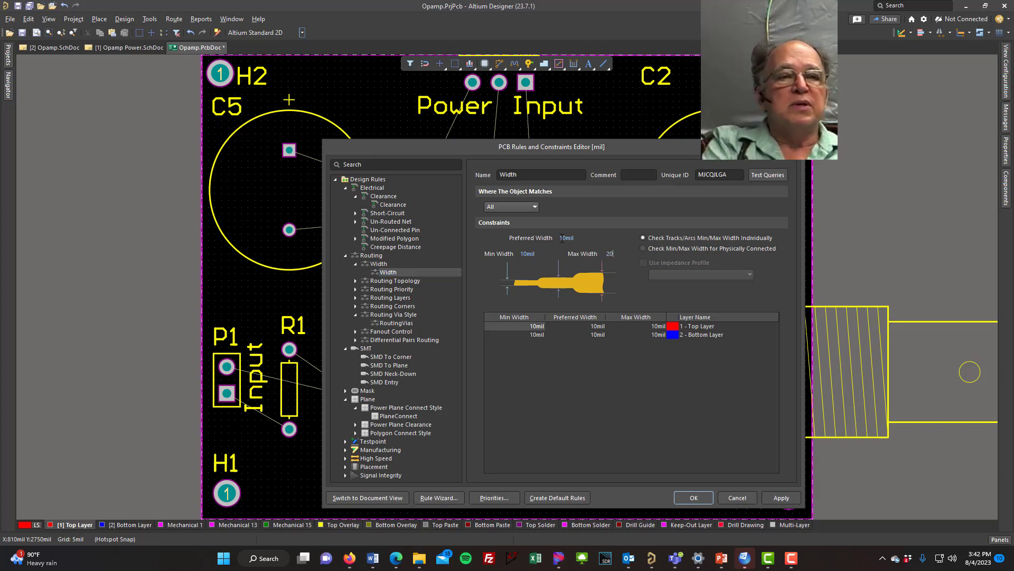
pyautogui.click(574, 238)
pyautogui.write('20')
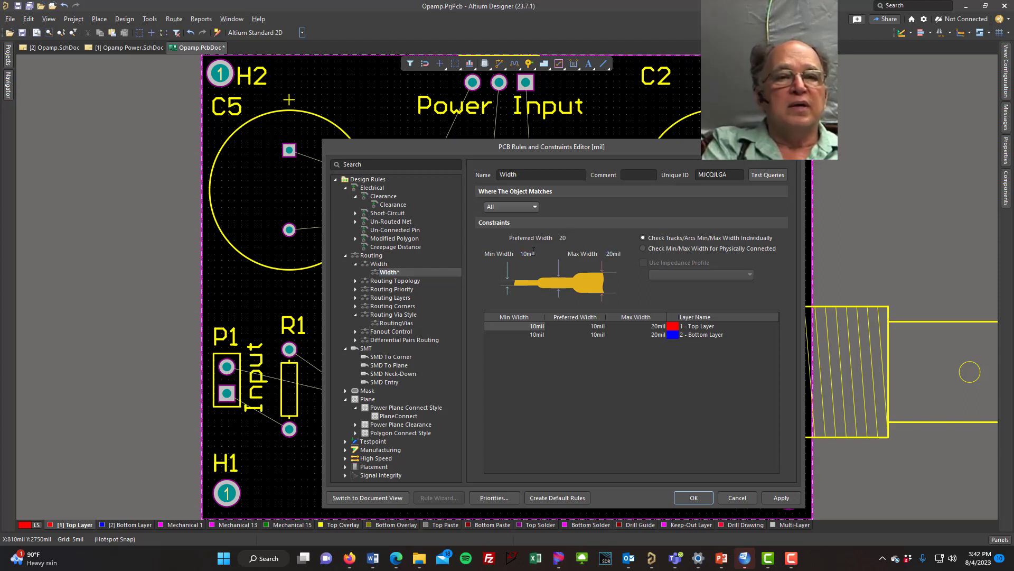
pyautogui.click(529, 254)
pyautogui.write('20')
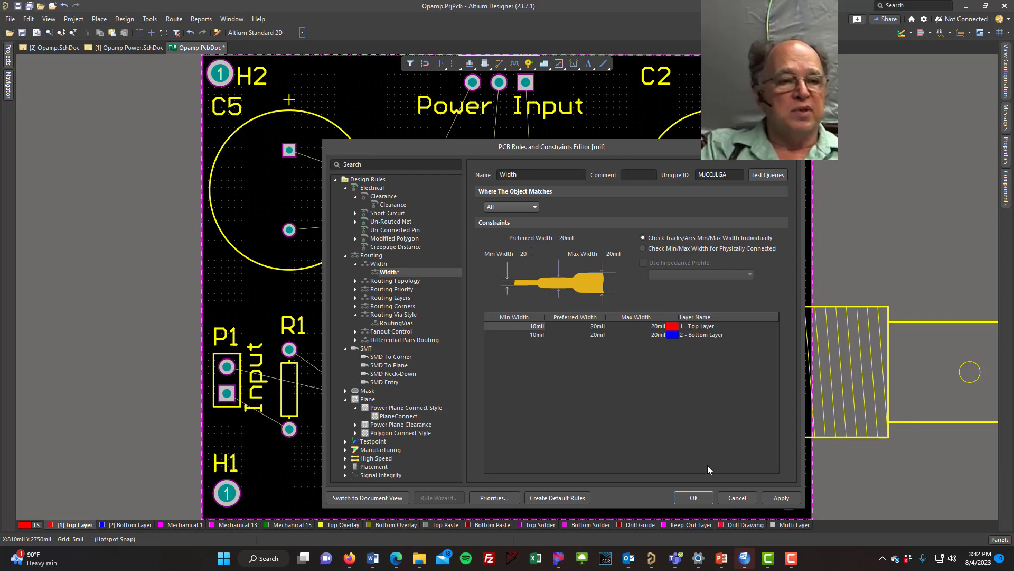
pyautogui.click(780, 498)
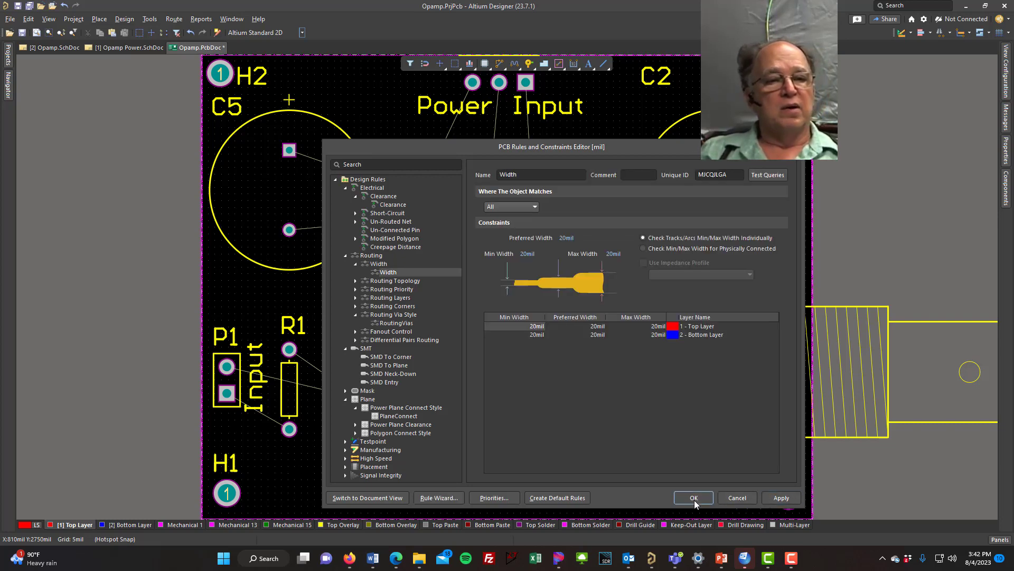
pyautogui.click(695, 499)
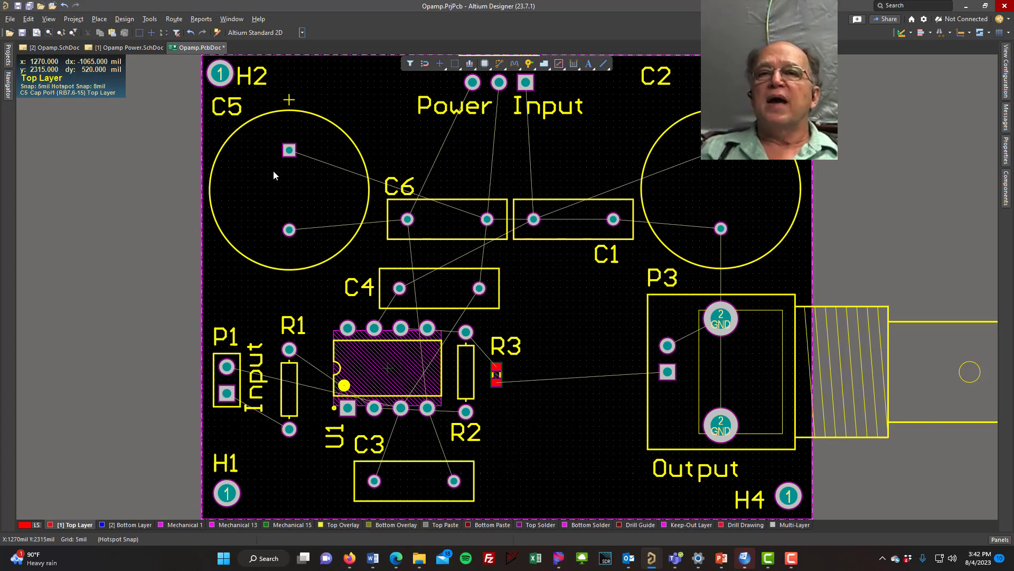
# Save all project documents and autoroute all connections on the board.
pyautogui.click(31, 6)
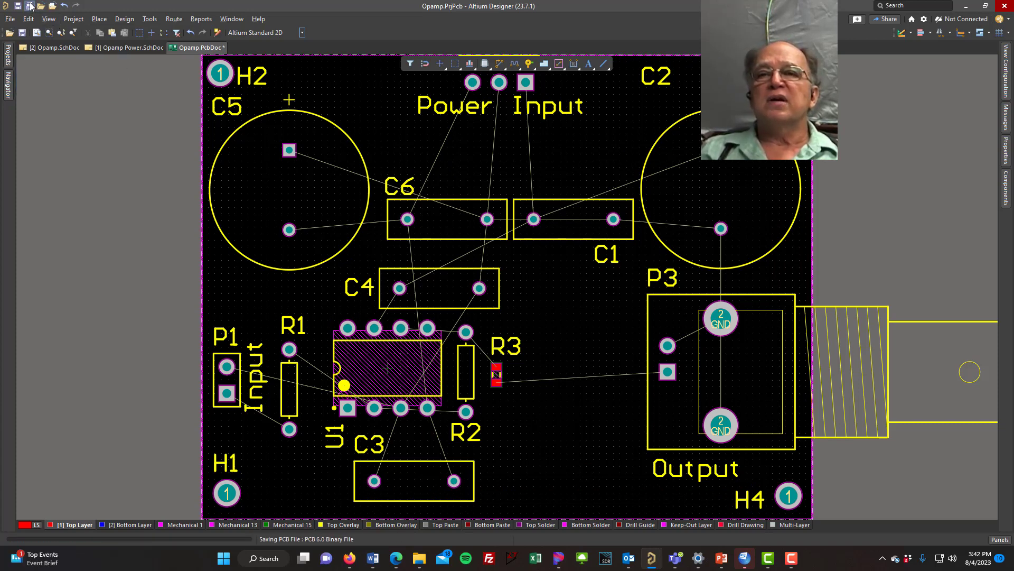
pyautogui.click(174, 19)
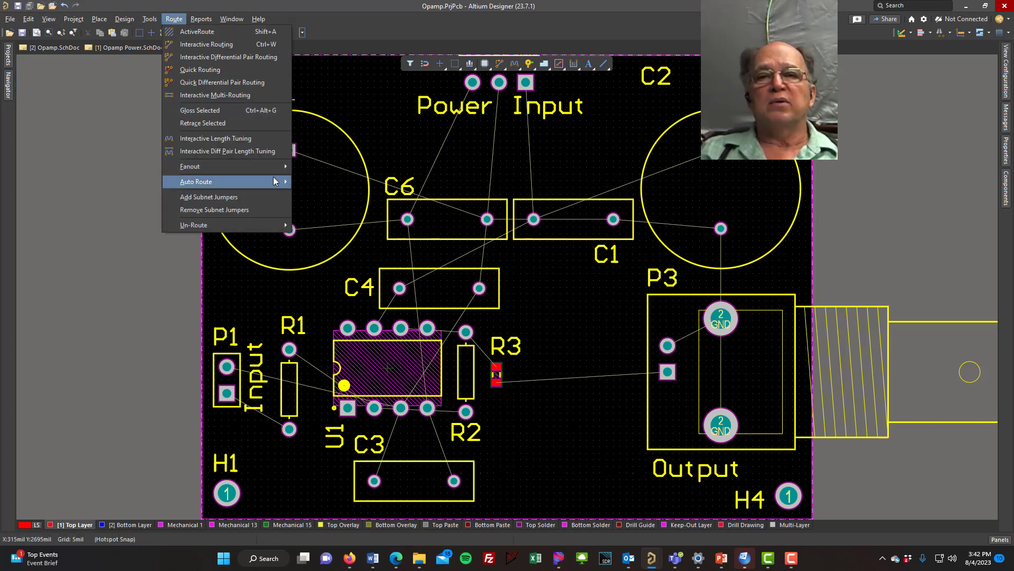
pyautogui.moveTo(275, 181)
pyautogui.click(312, 186)
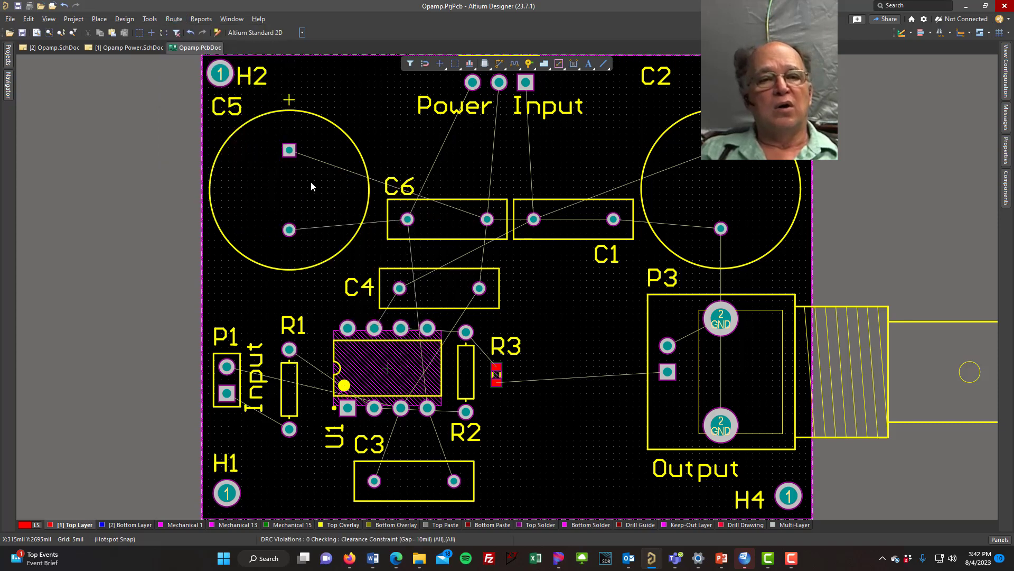
pyautogui.click(599, 446)
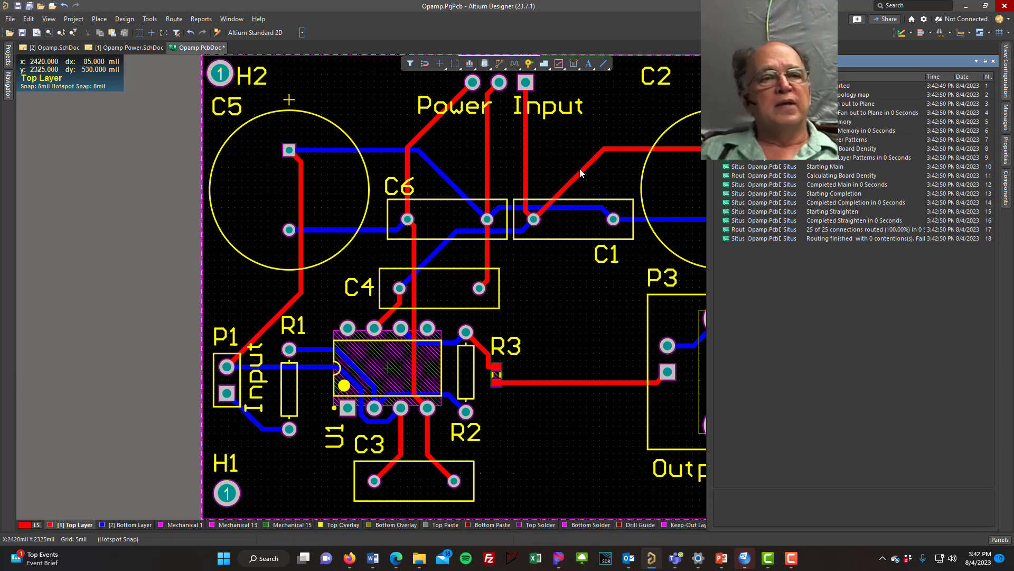
pyautogui.click(609, 316)
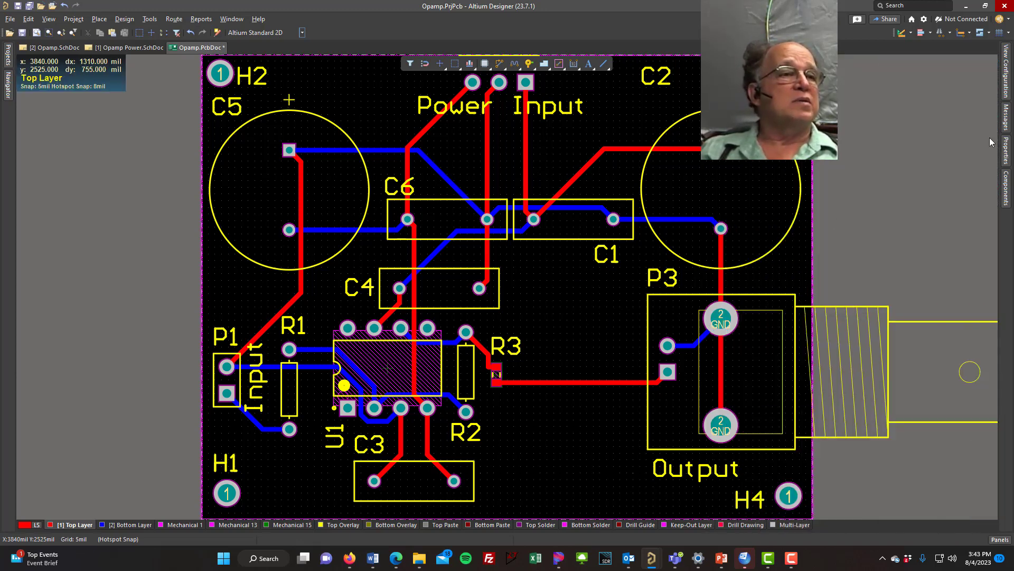
# Keep the object properties docked in view and inspect the +9V tracks joining the power input, C1 and C2, including the whole connected track.
pyautogui.click(1007, 160)
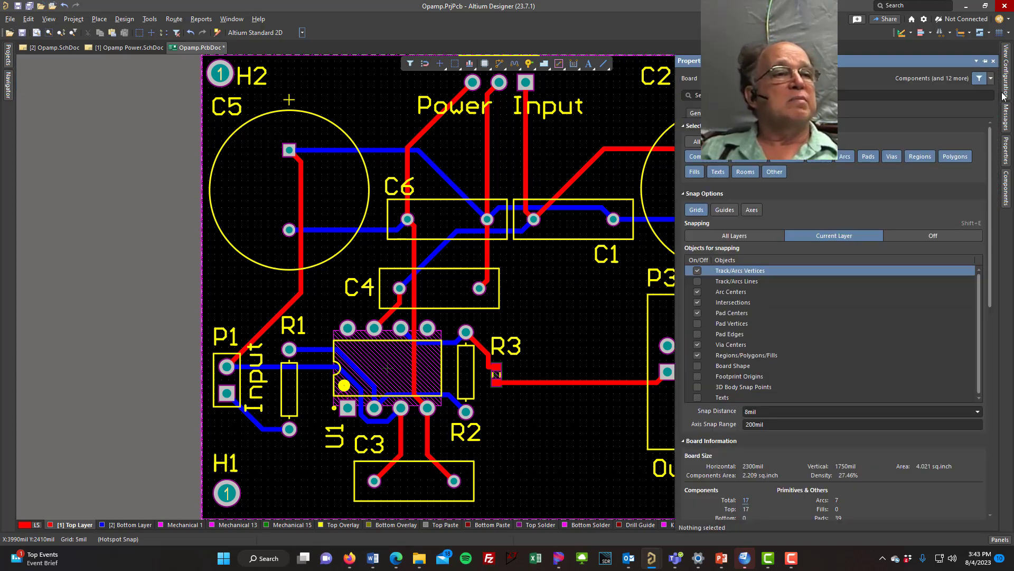
pyautogui.click(986, 62)
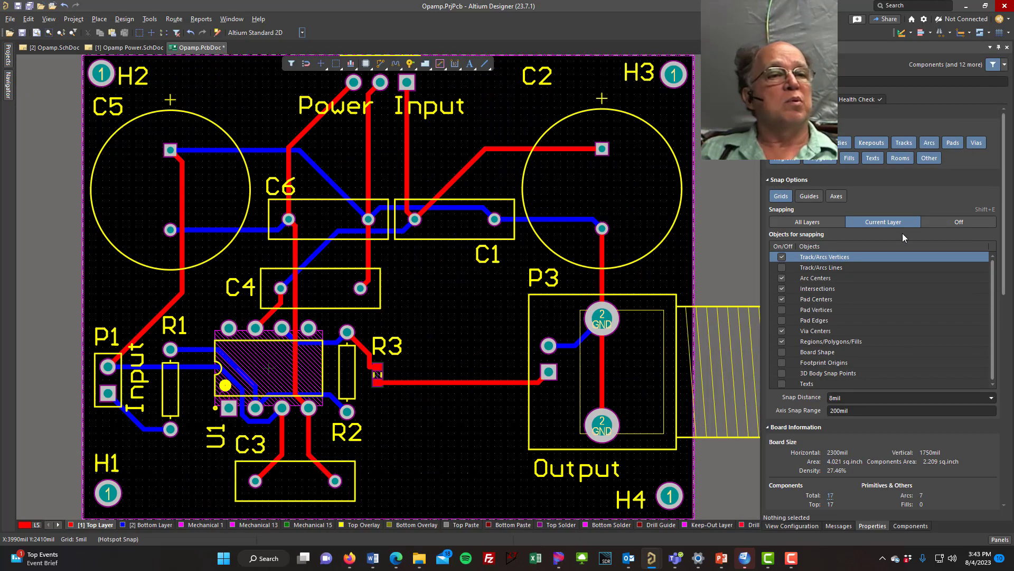
pyautogui.click(462, 170)
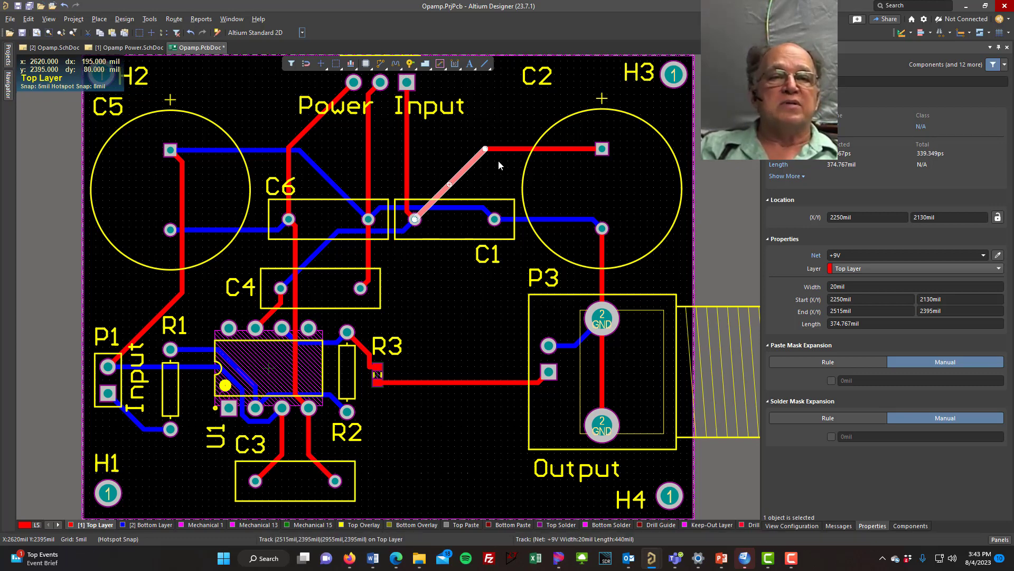
pyautogui.click(428, 145)
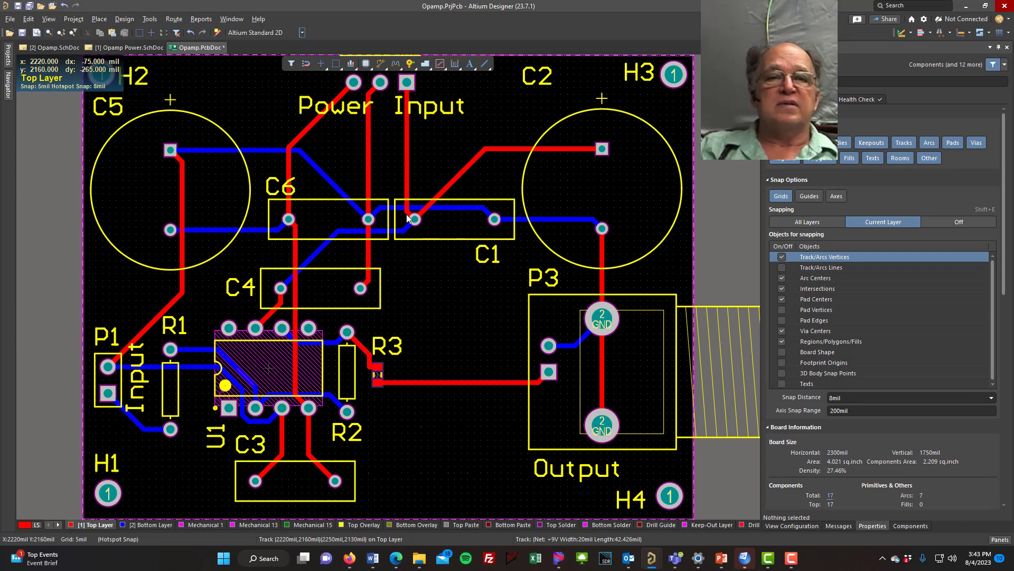
pyautogui.click(406, 212)
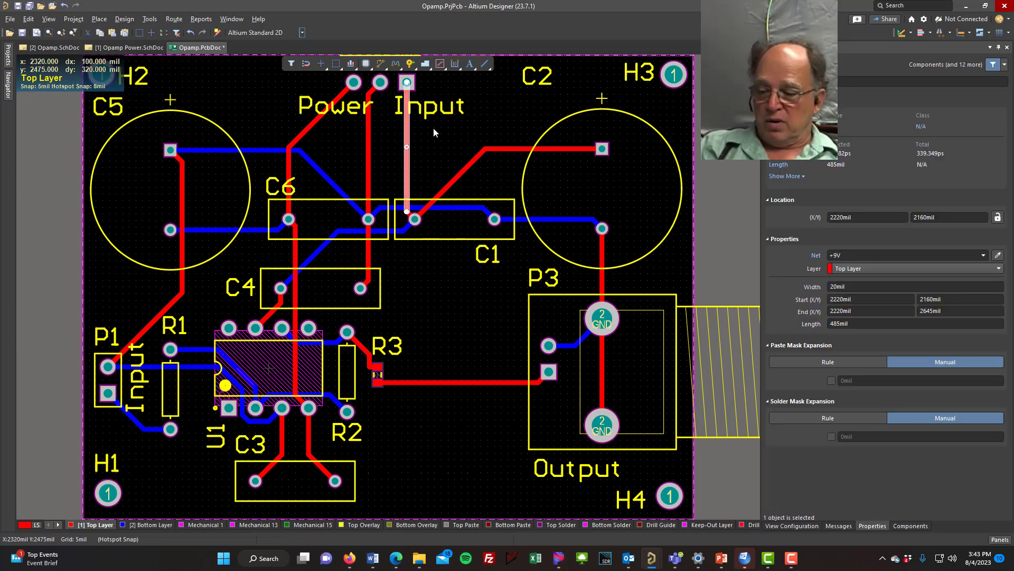
pyautogui.press('Tab')
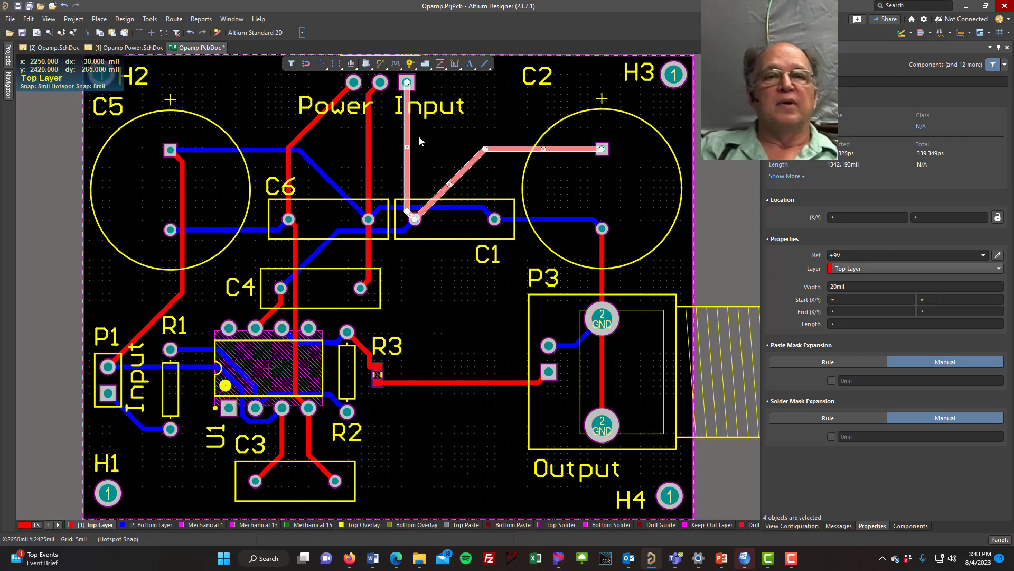
pyautogui.click(526, 118)
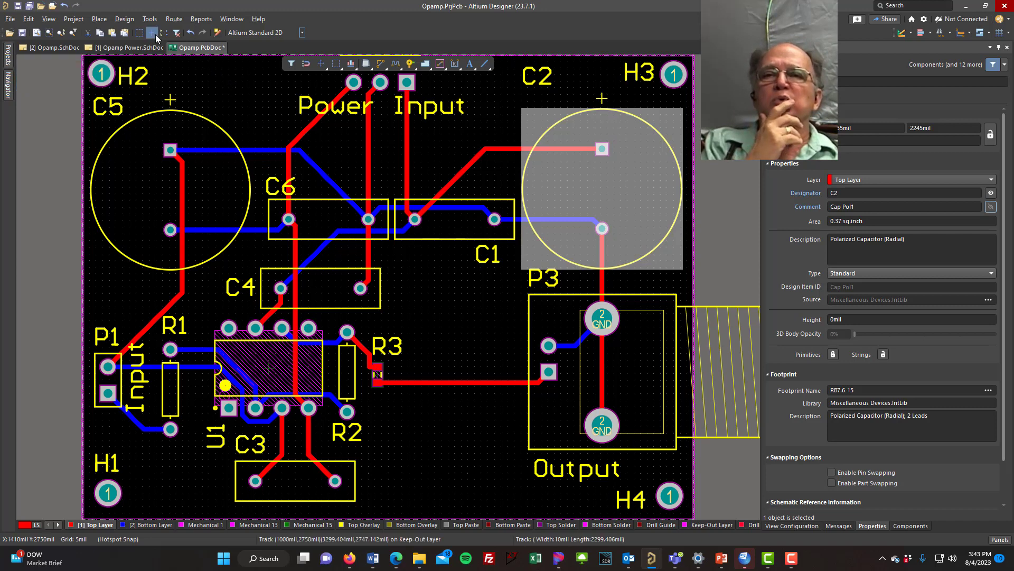
# Un-route all the autorouted tracks on the board.
pyautogui.click(174, 19)
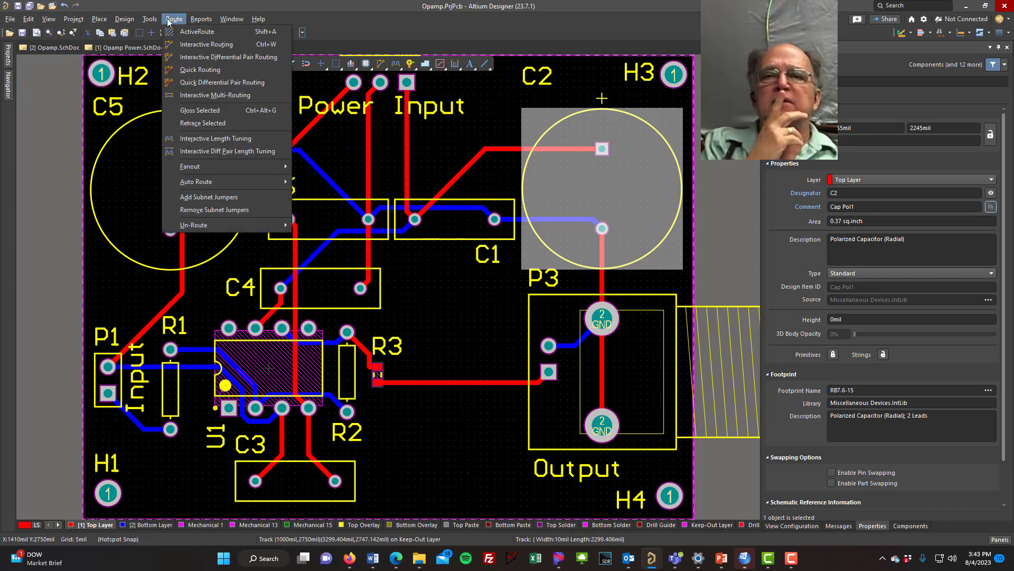
pyautogui.moveTo(251, 225)
pyautogui.click(326, 229)
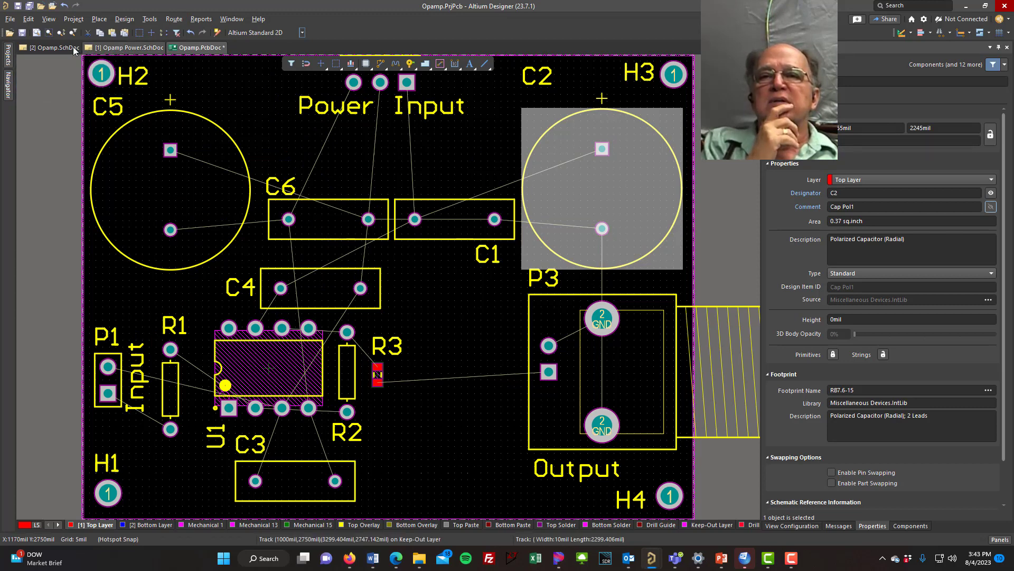
# Start placing a Parameter Set directive on the Opamp Power schematic and pause the placement to edit its properties.
pyautogui.click(109, 46)
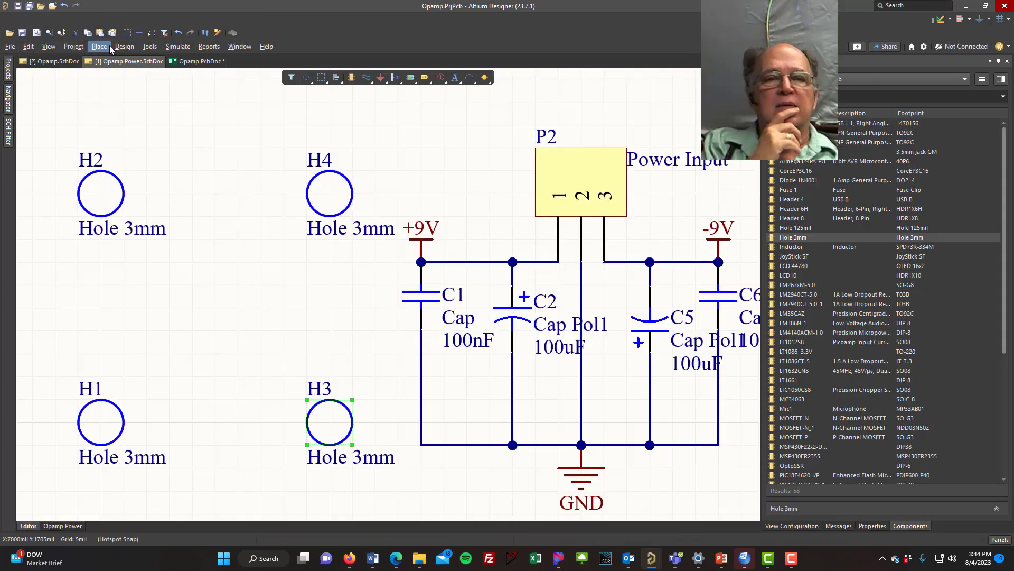
pyautogui.moveTo(682, 462); pyautogui.dragTo(358, 408, button='right')
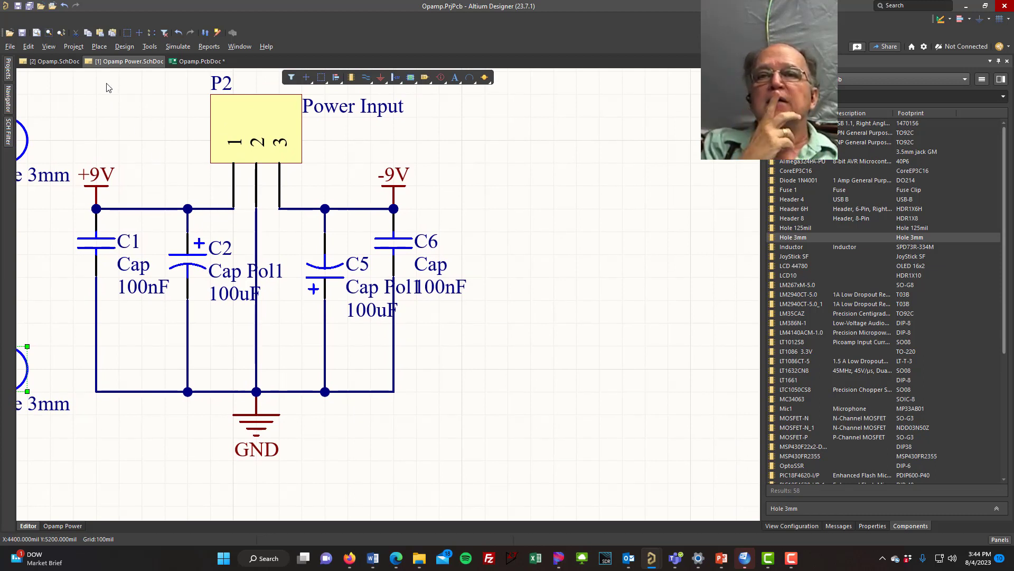
pyautogui.click(99, 48)
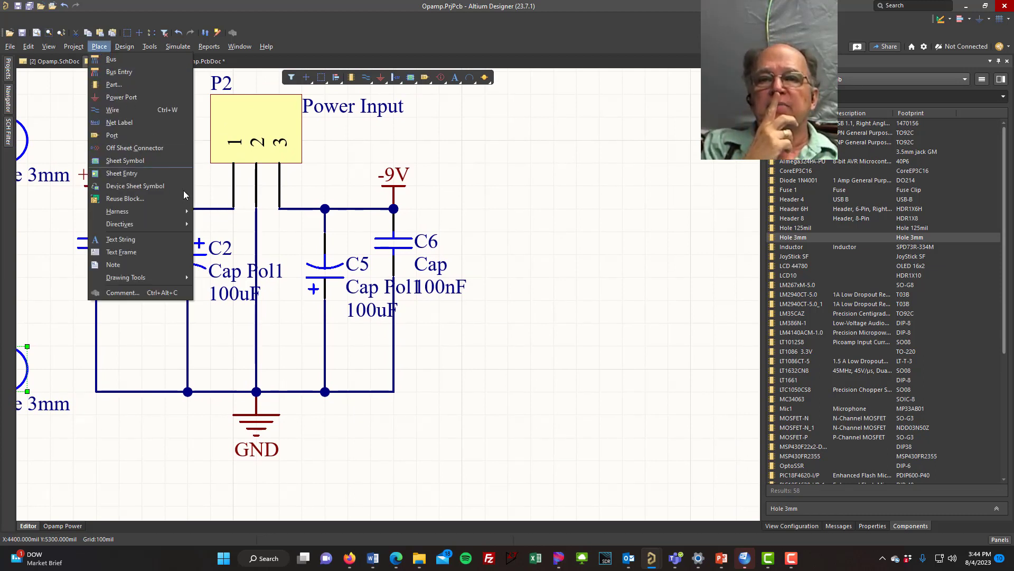
pyautogui.moveTo(188, 223)
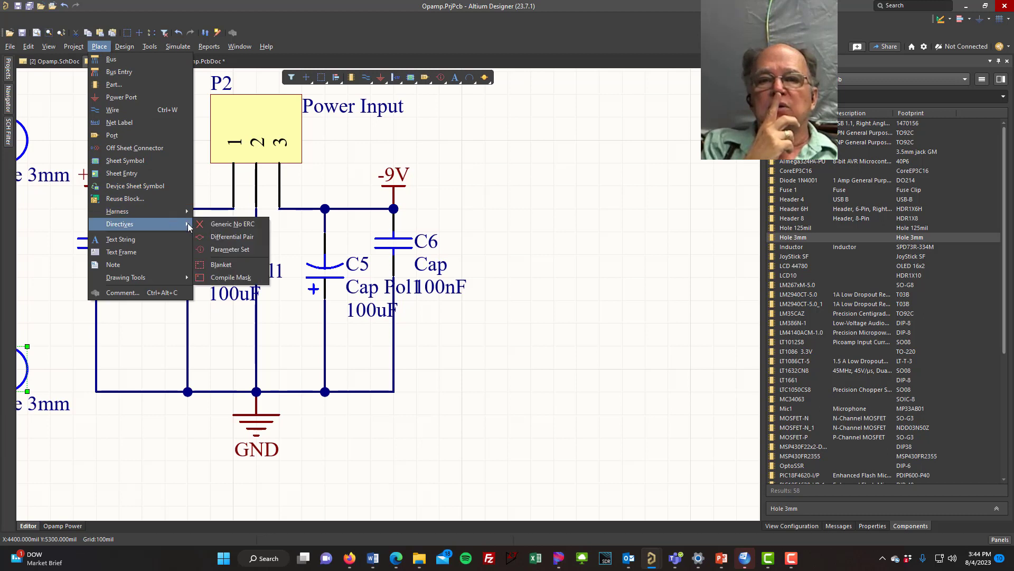
pyautogui.click(228, 253)
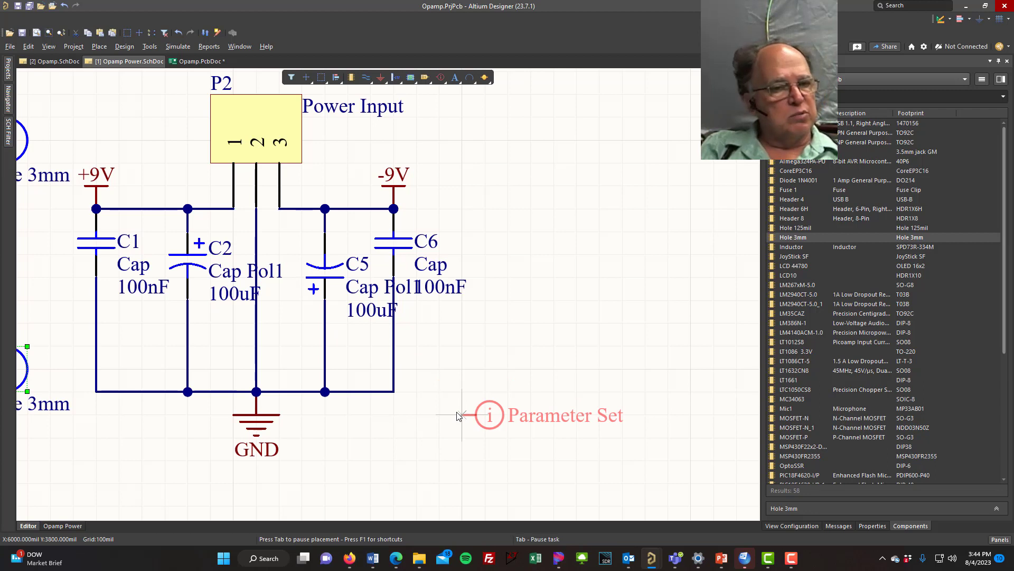
pyautogui.press('Tab')
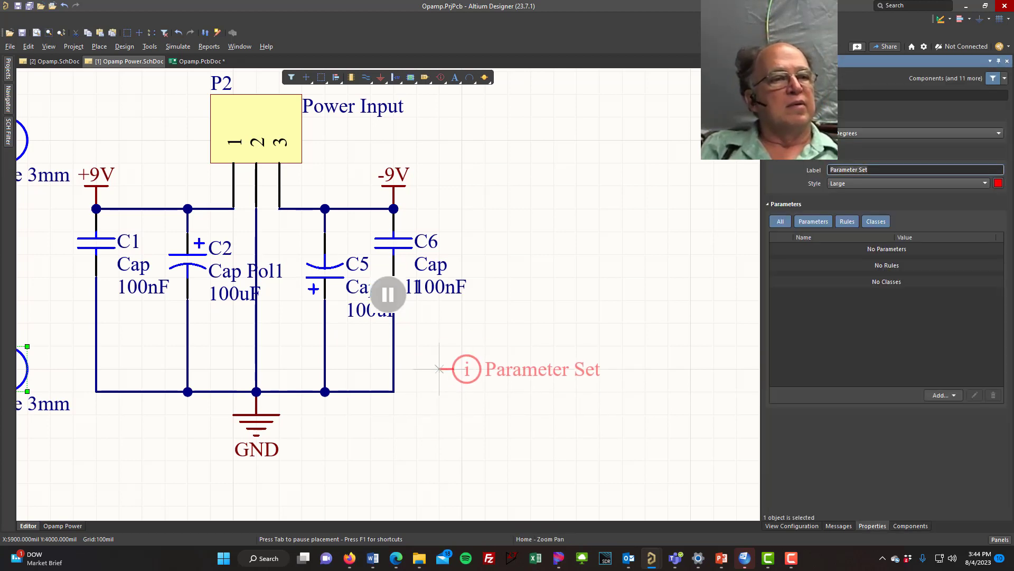
# Add a Width Constraint design rule to the Parameter Set directive being placed.
pyautogui.click(953, 395)
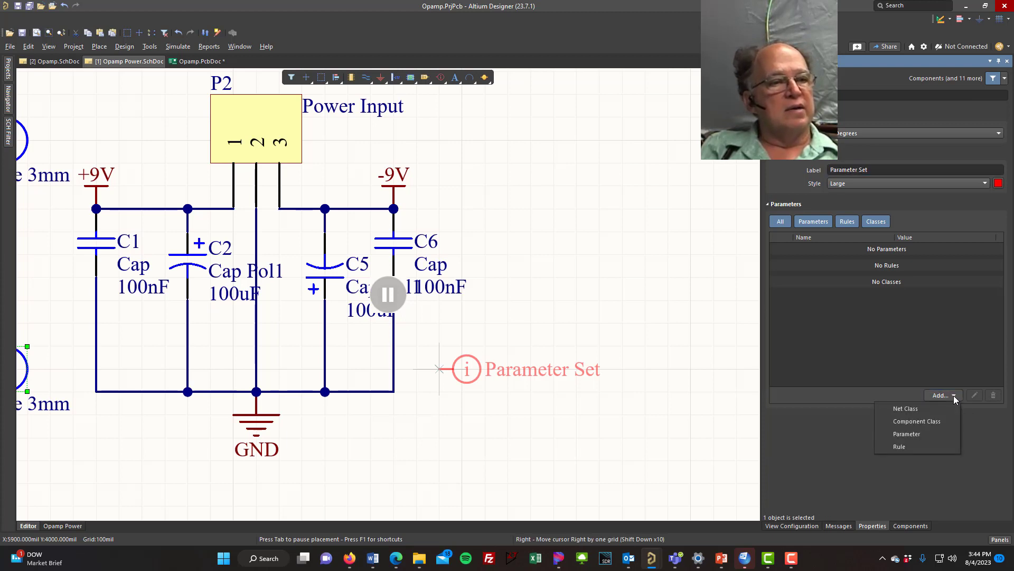
pyautogui.click(903, 446)
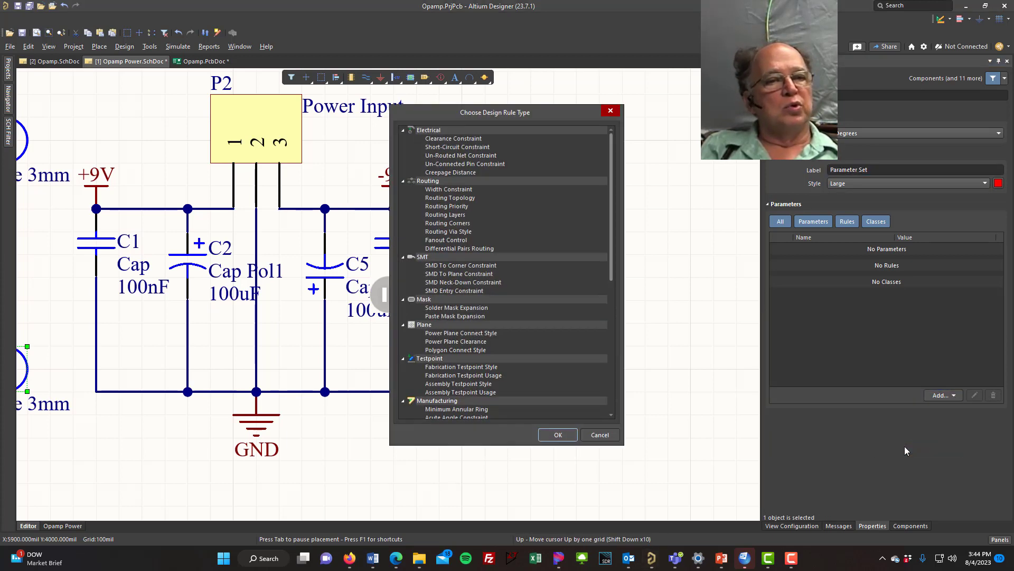
pyautogui.click(465, 191)
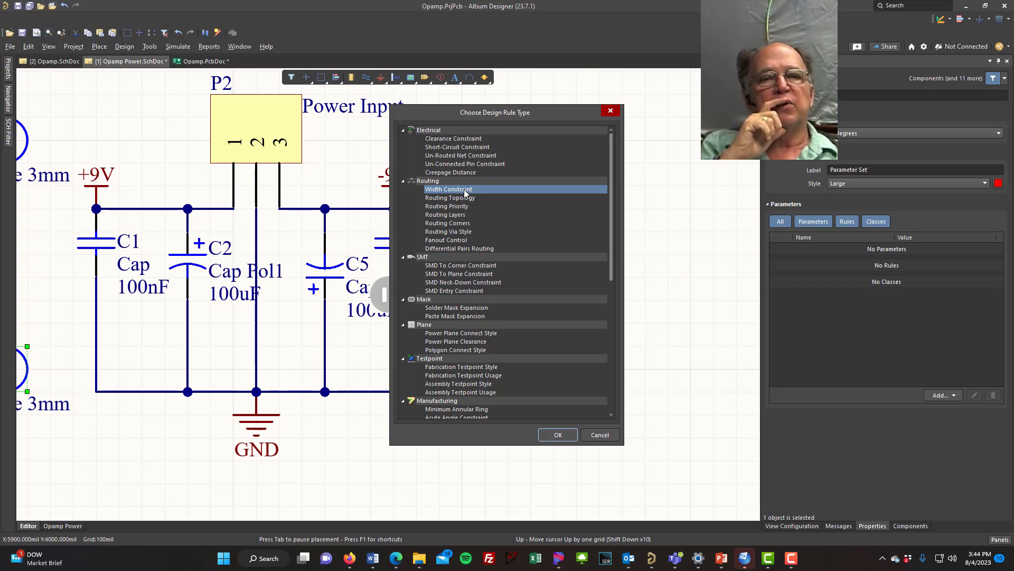
pyautogui.doubleClick(465, 190)
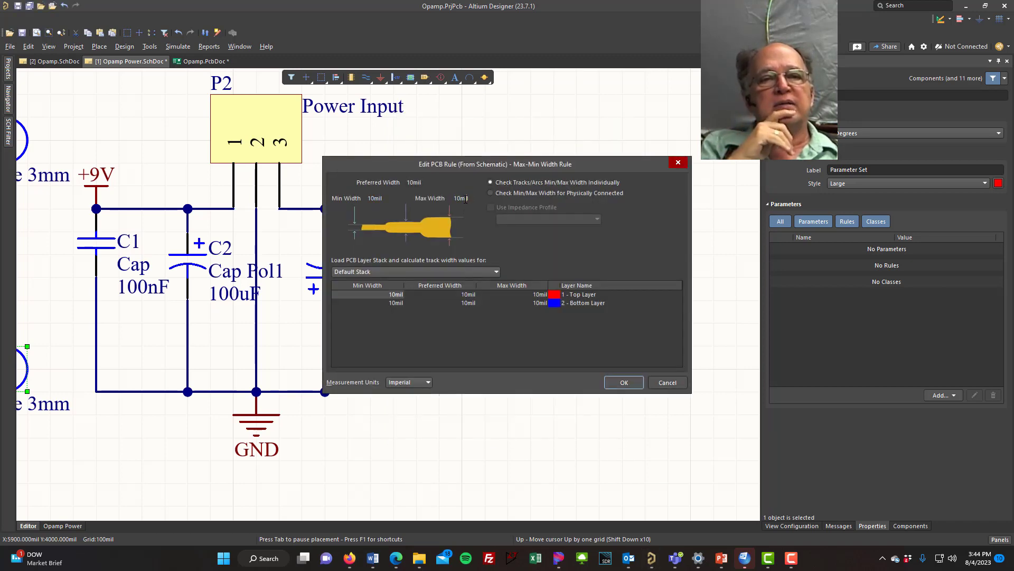
# Set the width rule's maximum, preferred and minimum widths to 30 mil and accept the rule.
pyautogui.doubleClick(466, 198)
pyautogui.write('3')
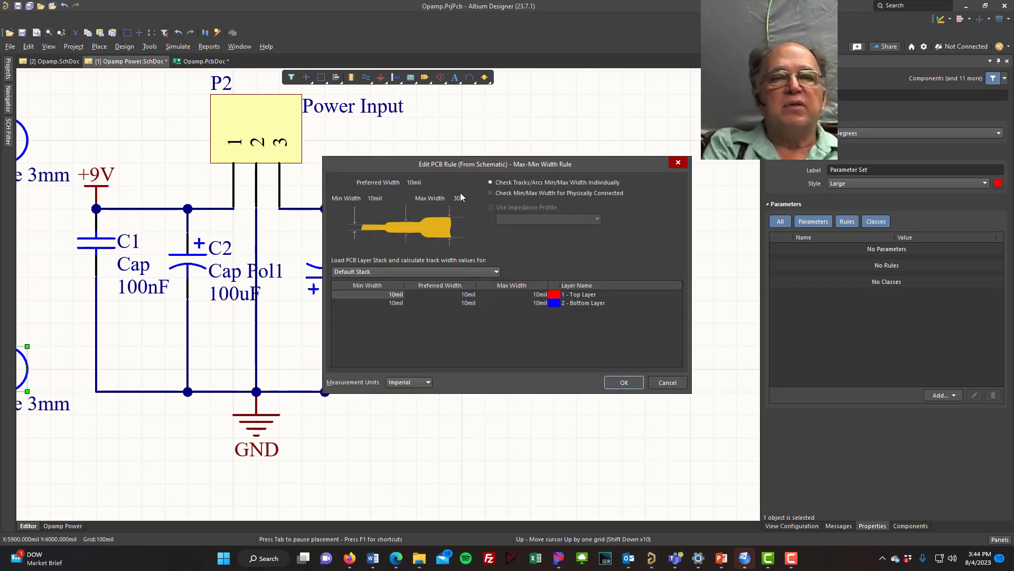
pyautogui.write('0')
pyautogui.doubleClick(431, 182)
pyautogui.write('30')
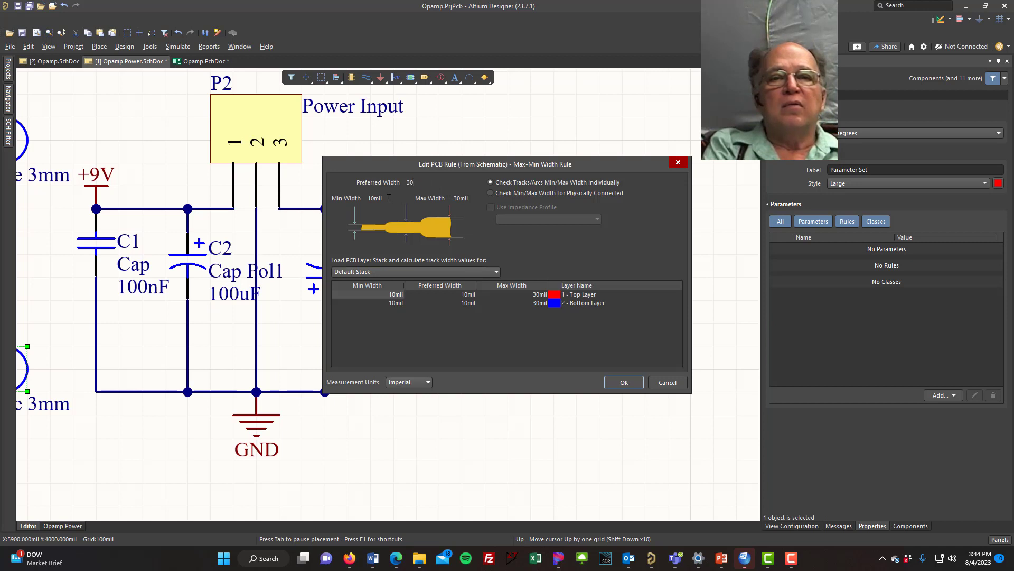
pyautogui.doubleClick(386, 198)
pyautogui.write('30')
pyautogui.click(622, 382)
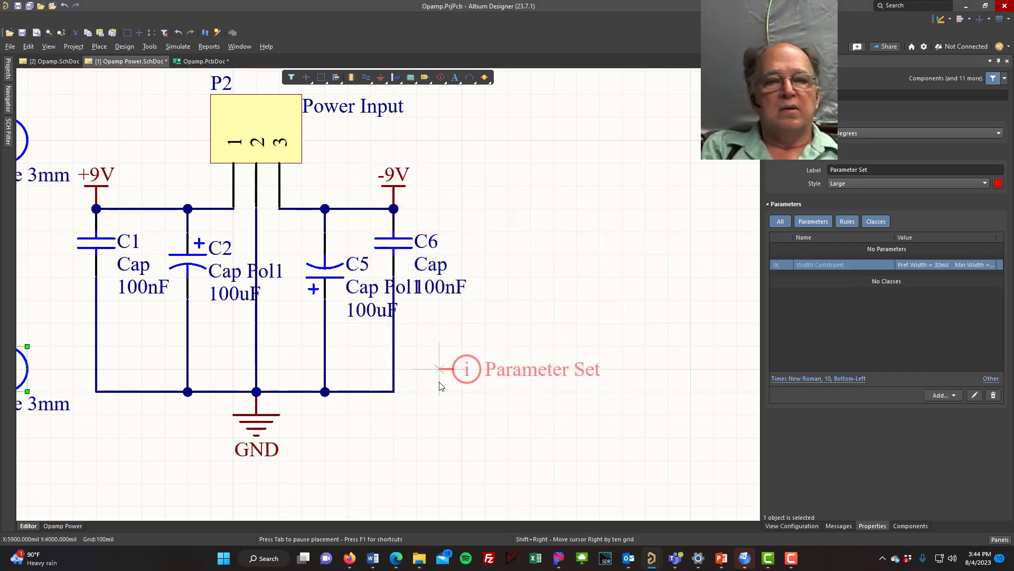
# Place the Parameter Set on the GND wire below C6, end the placement, and save all project documents.
pyautogui.click(402, 395)
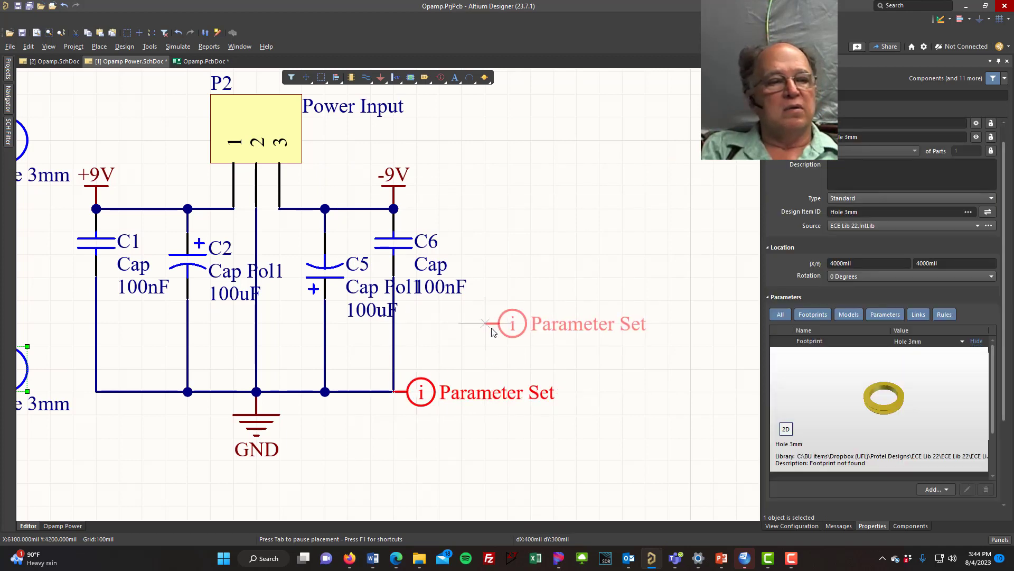
pyautogui.press('Escape')
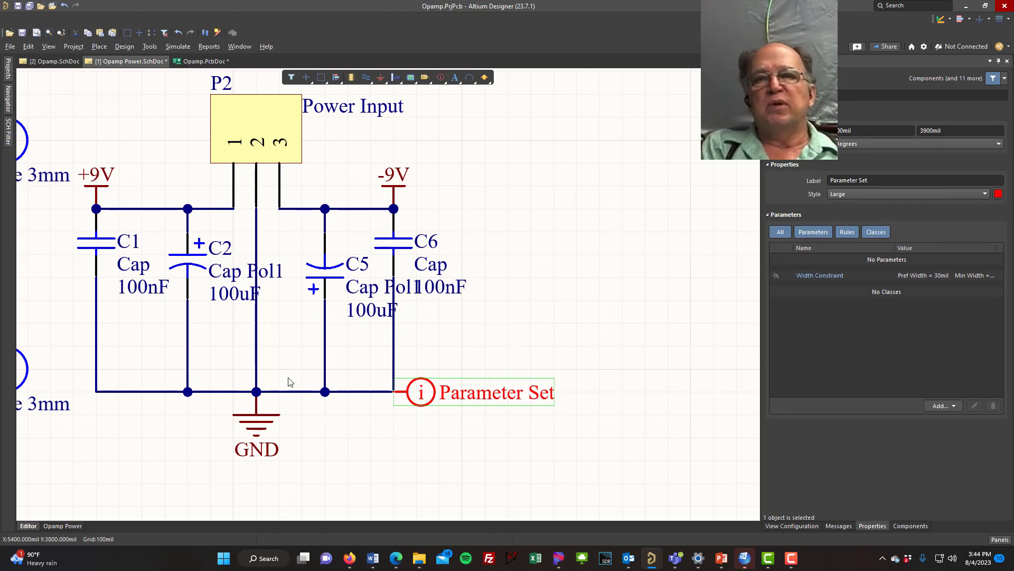
pyautogui.click(30, 7)
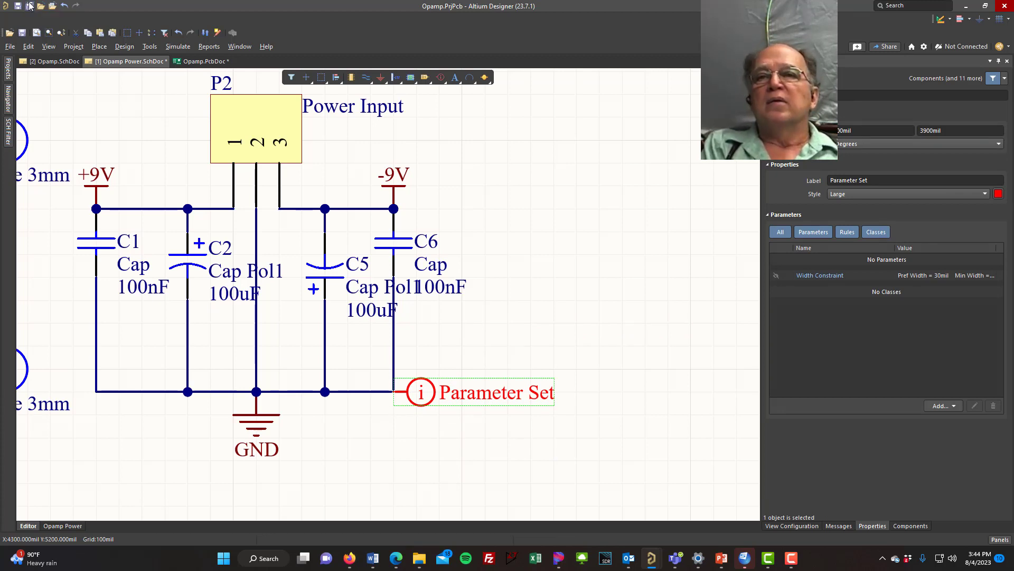
# Update Opamp.PcbDoc from the schematic, executing the change order that adds the width constraint rule.
pyautogui.click(119, 46)
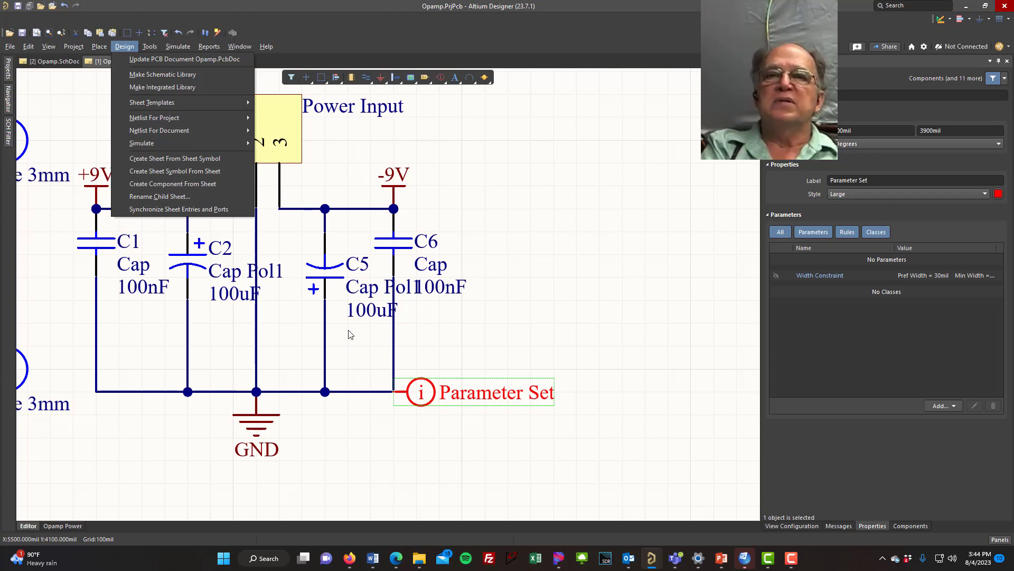
pyautogui.click(159, 64)
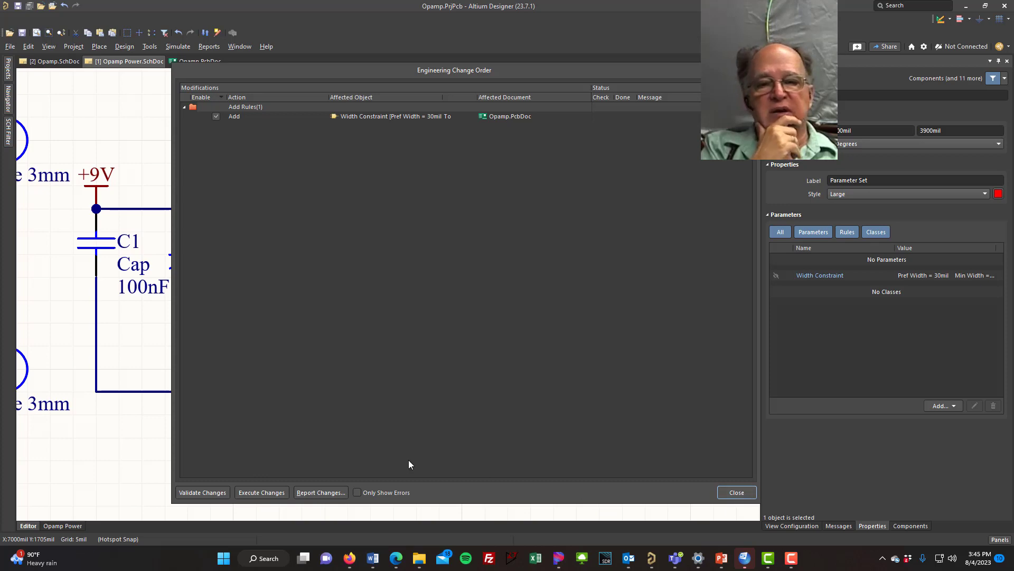
pyautogui.click(252, 493)
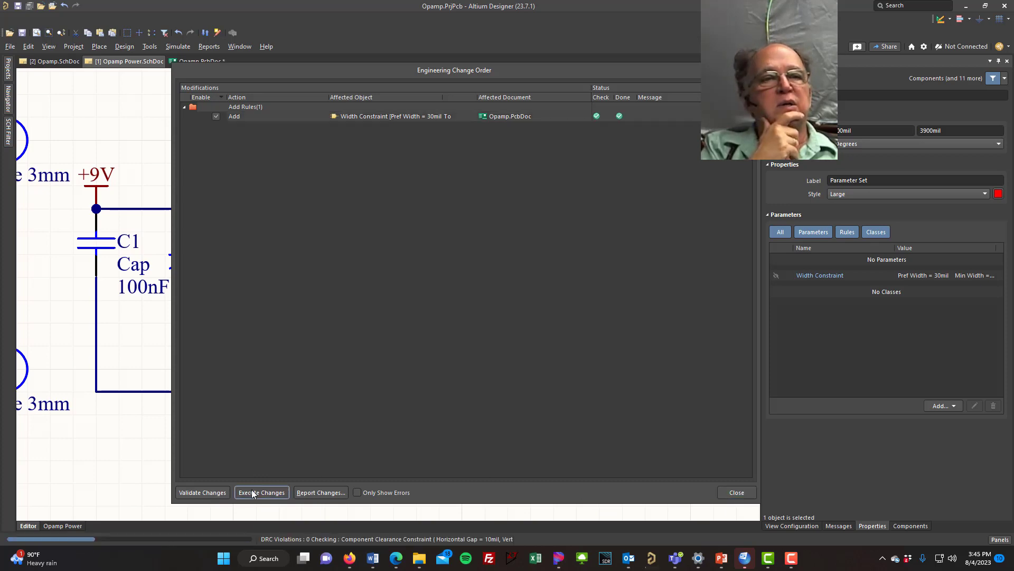
pyautogui.click(737, 493)
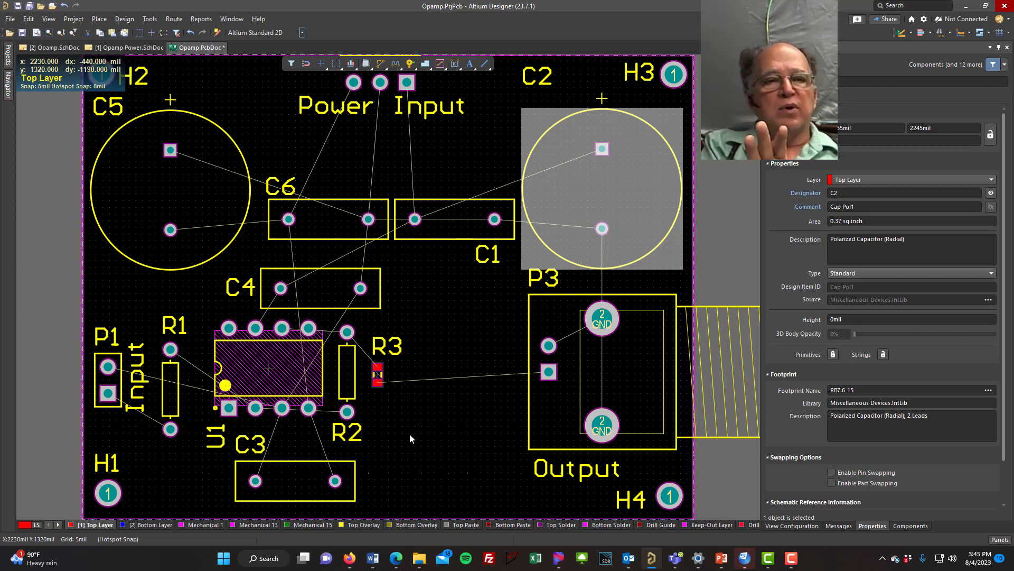
# Autoroute all connections on the board with the Default 2 Layer Board strategy.
pyautogui.click(173, 19)
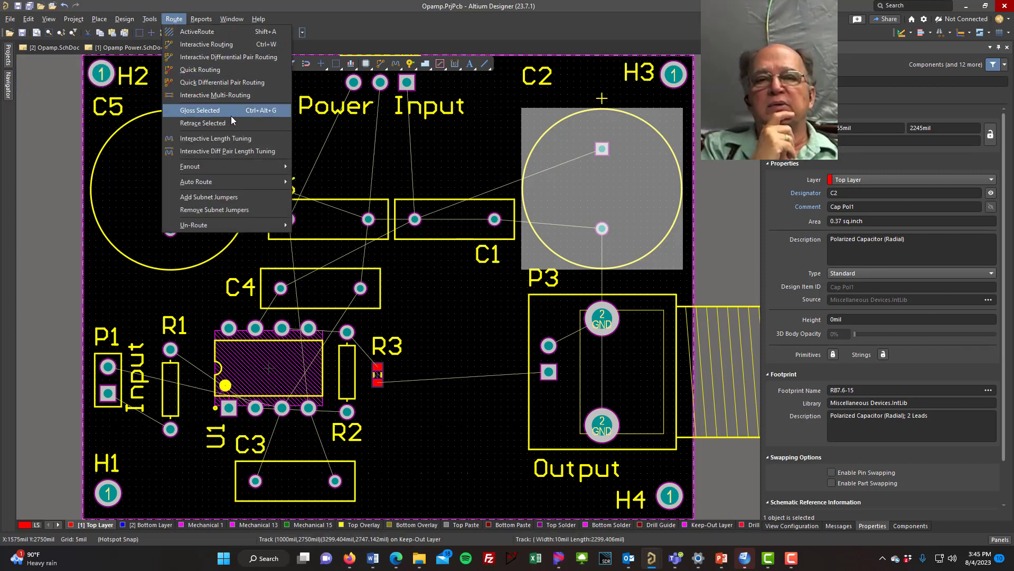
pyautogui.moveTo(271, 183)
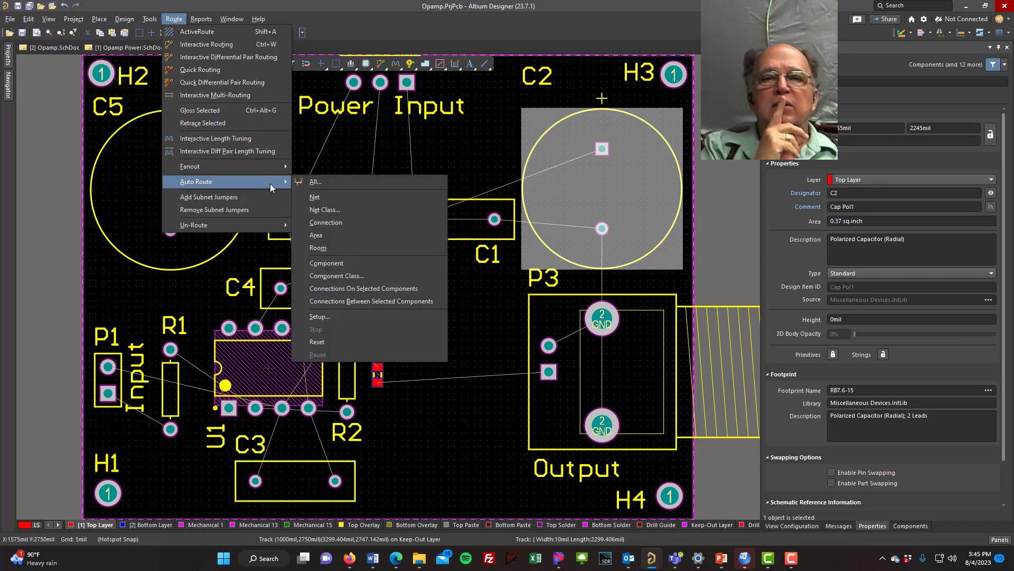
pyautogui.click(318, 183)
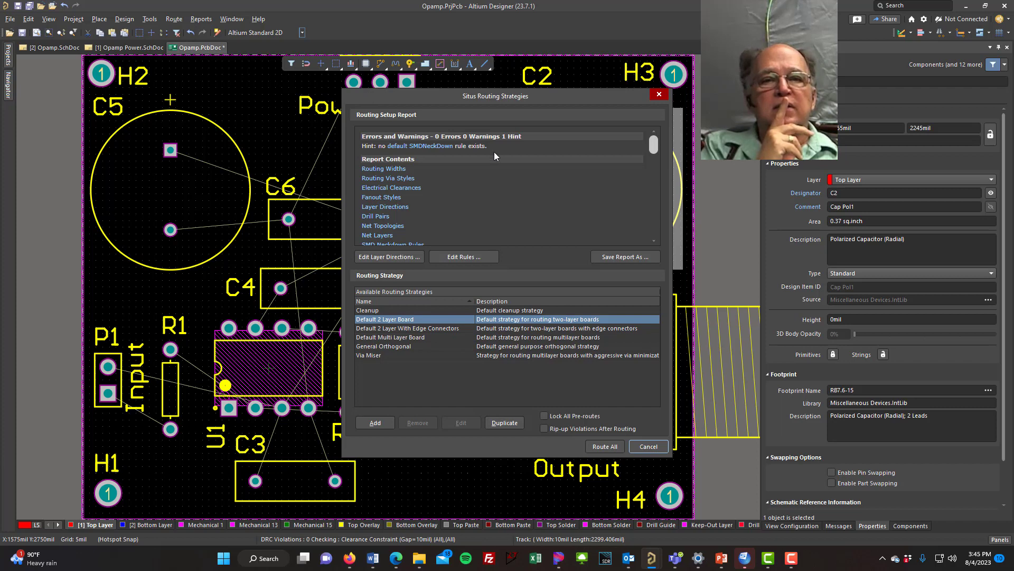
pyautogui.click(595, 448)
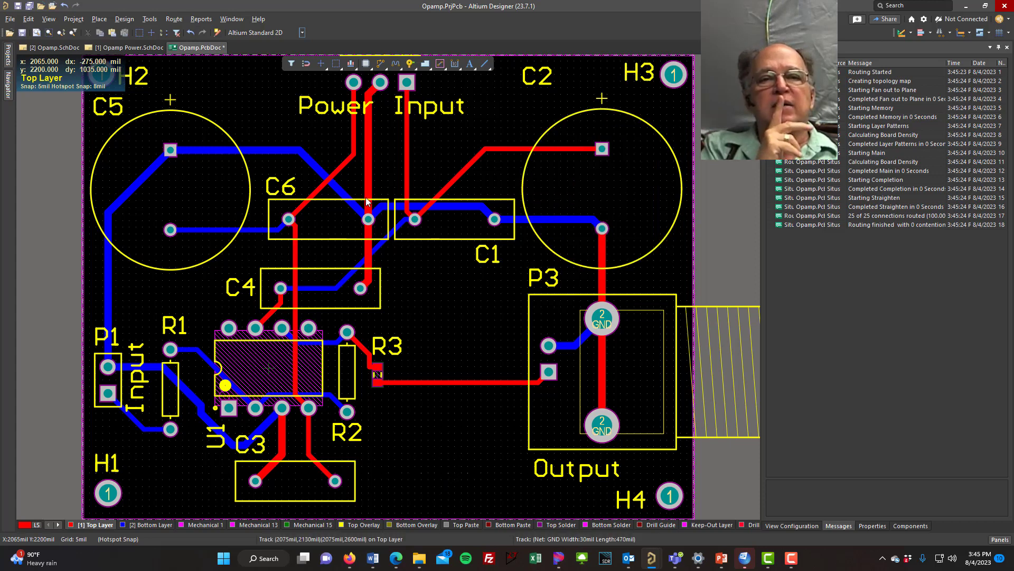
# Inspect the width properties of the GND track between the power input and C6 and the +9V track between C1 and C2.
pyautogui.click(369, 160)
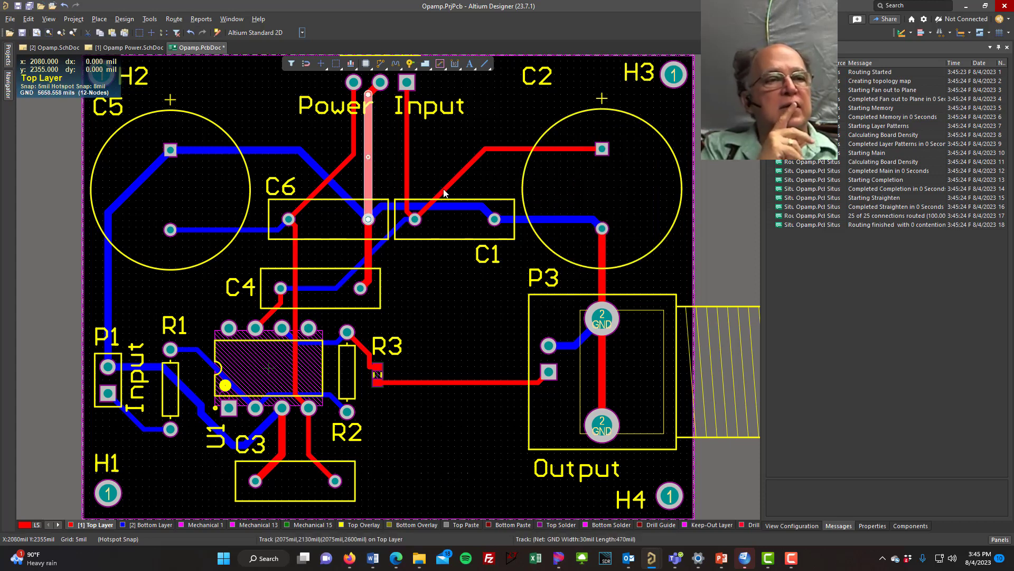
pyautogui.click(873, 525)
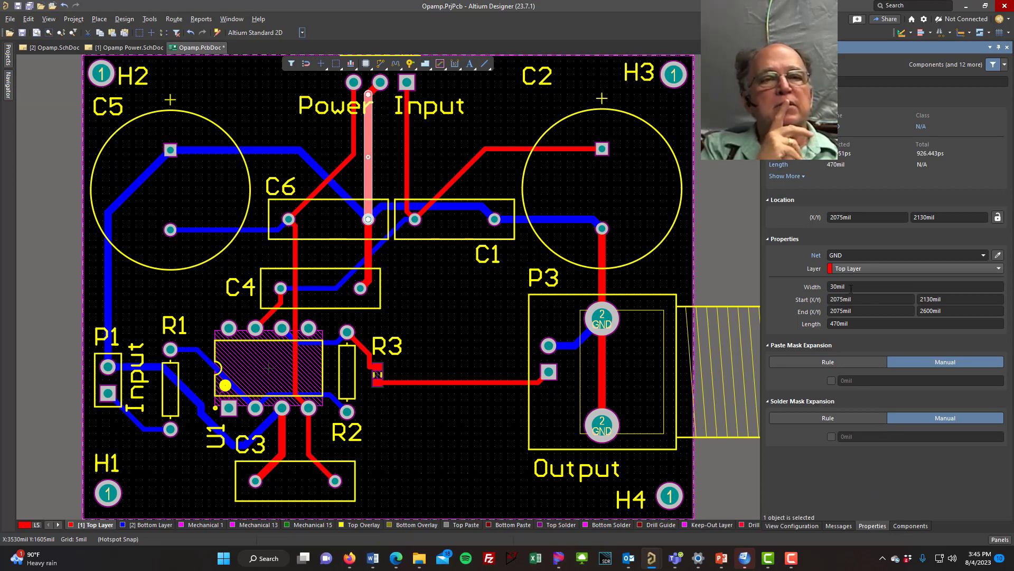
pyautogui.click(460, 177)
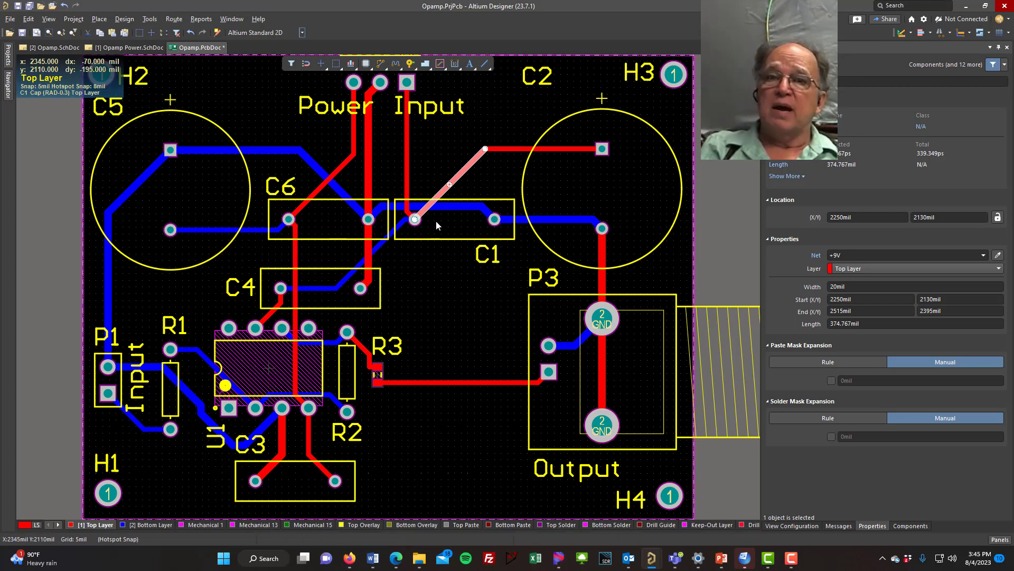
# Delete the horizontal GND track segment at C5 and redraw it on the Bottom Layer, stopping just short of C5's pad 1.
pyautogui.click(270, 151)
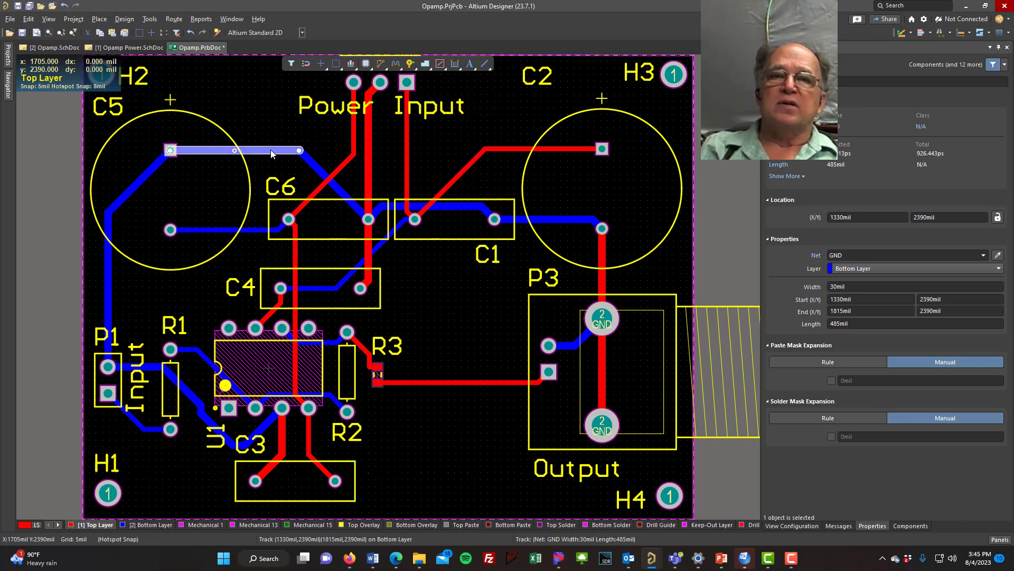
pyautogui.press('Delete')
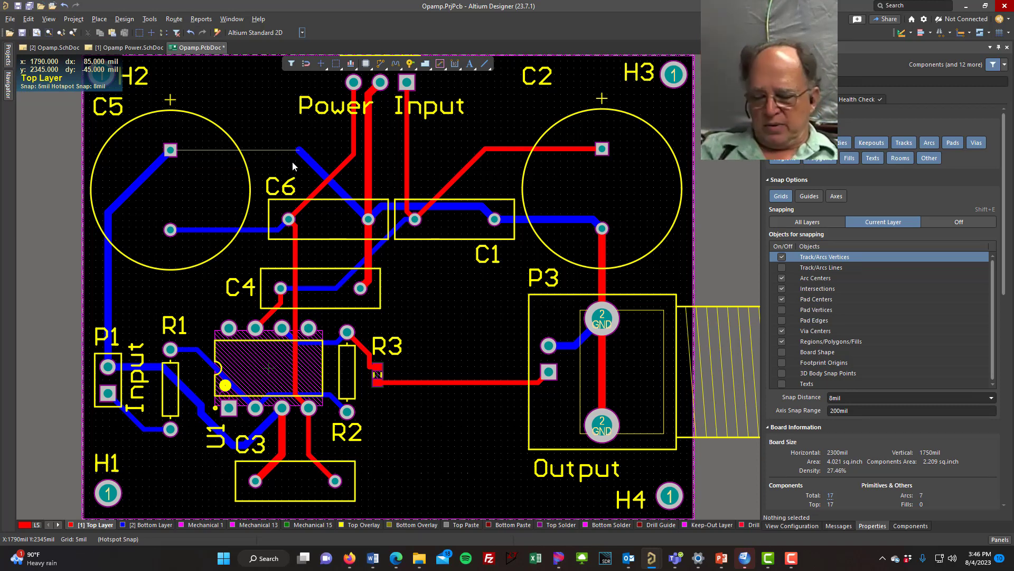
pyautogui.press('KP_Multiply')
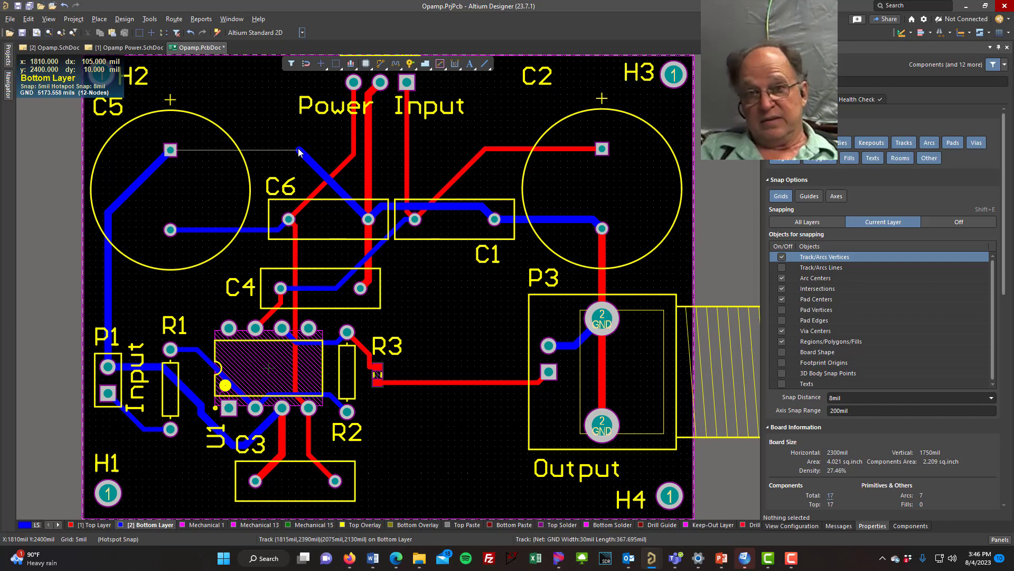
pyautogui.keyDown('ctrl'); pyautogui.scroll(4, 298, 152); pyautogui.keyUp('ctrl')
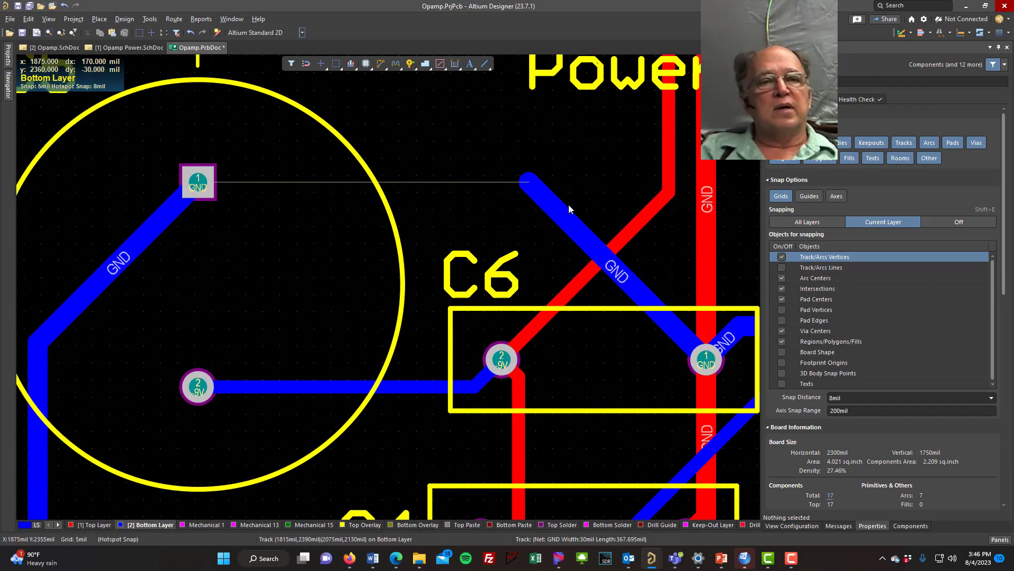
pyautogui.click(531, 188)
pyautogui.moveTo(529, 183); pyautogui.dragTo(228, 183)
pyautogui.click(448, 131)
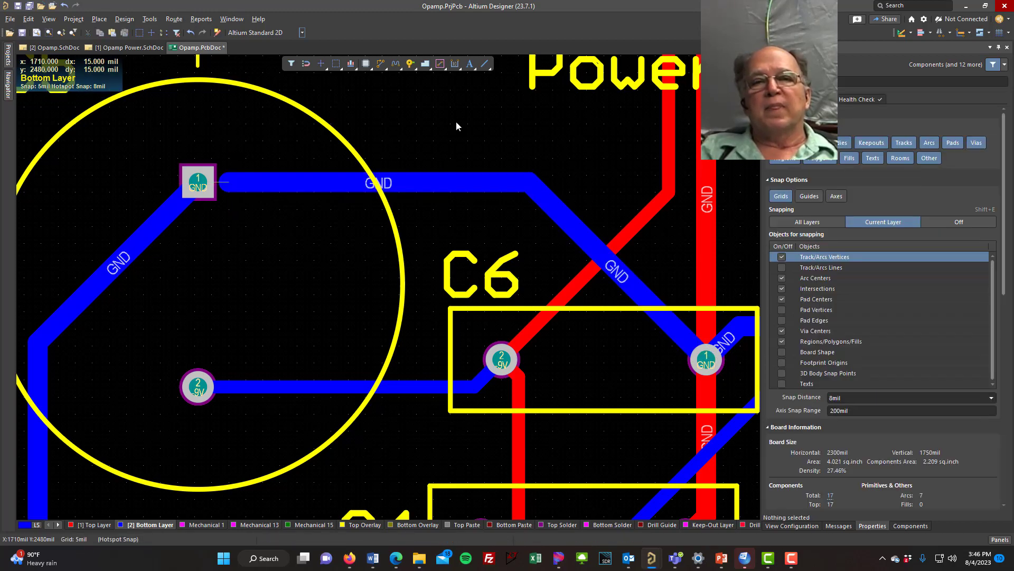
# Shift the redrawn GND segment slightly down and extend its open end onto C5's pad 1.
pyautogui.keyDown('ctrl'); pyautogui.scroll(-5, 484, 140); pyautogui.keyUp('ctrl')
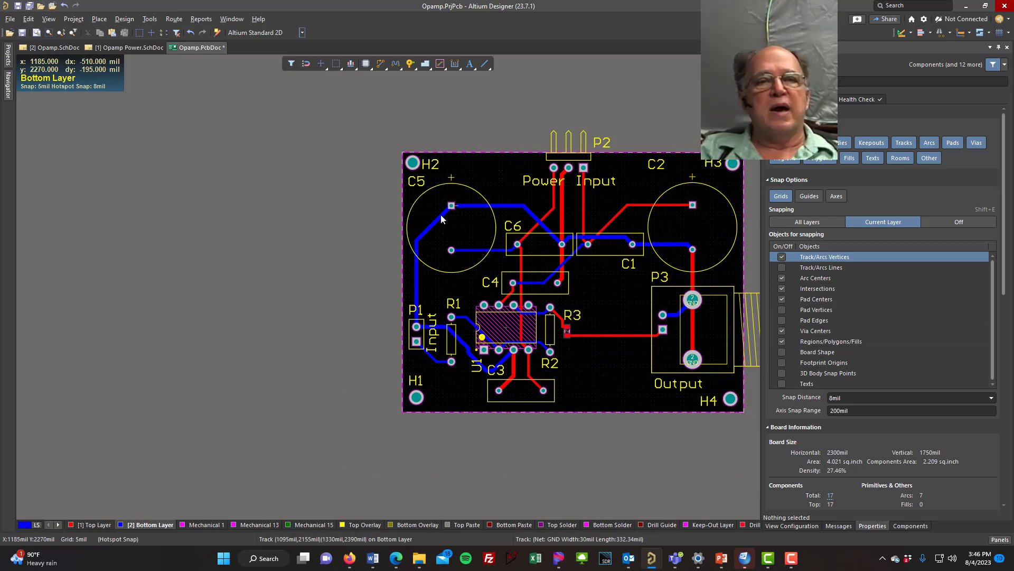
pyautogui.keyDown('ctrl'); pyautogui.scroll(5, 464, 218); pyautogui.keyUp('ctrl')
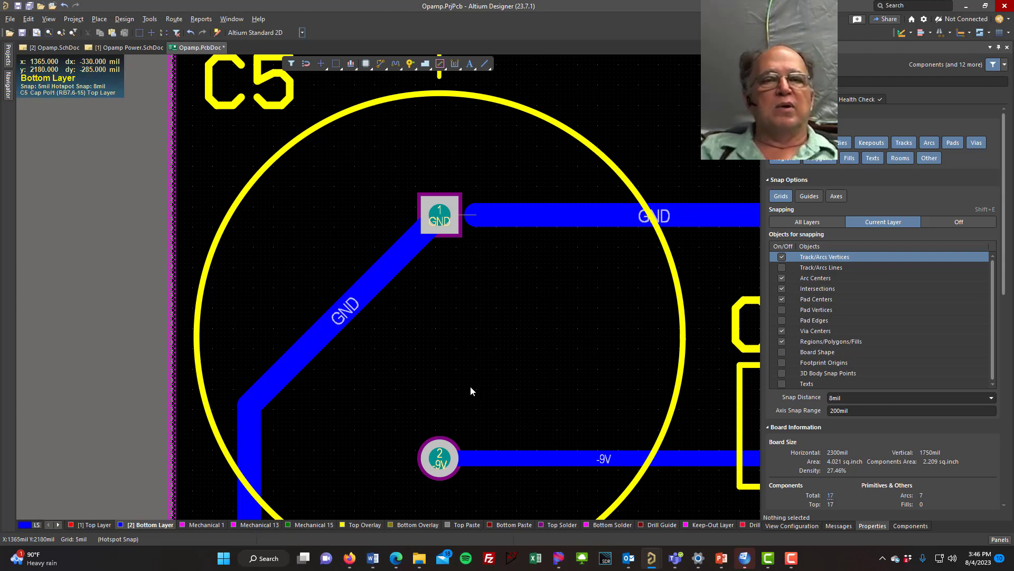
pyautogui.moveTo(499, 217); pyautogui.dragTo(496, 215)
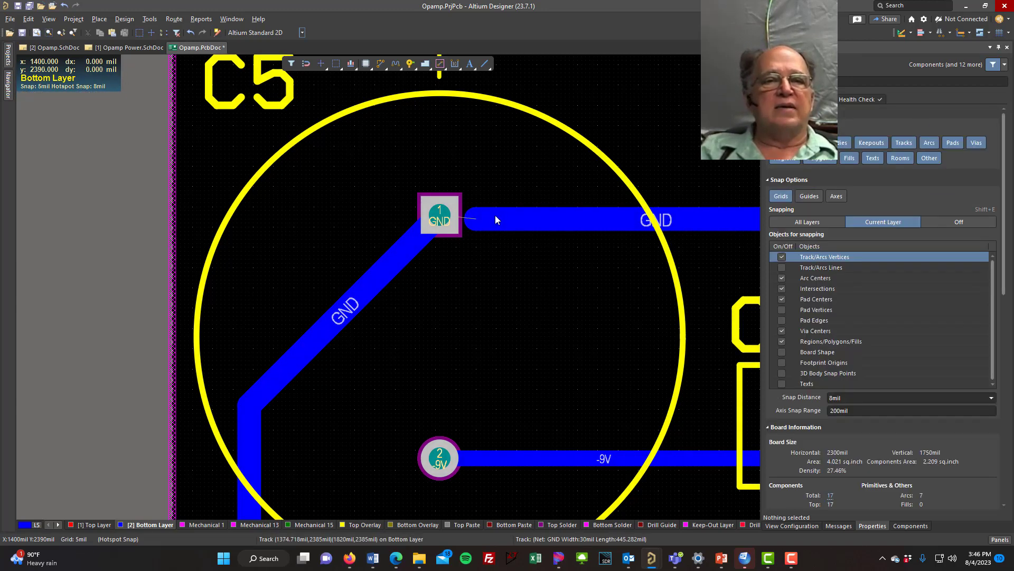
pyautogui.click(496, 216)
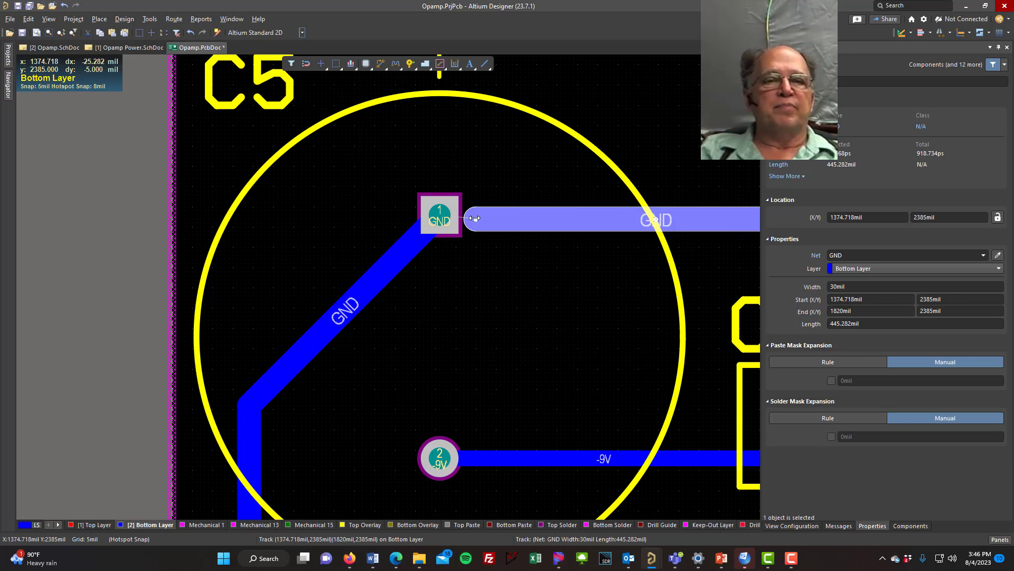
pyautogui.moveTo(474, 218); pyautogui.dragTo(439, 204)
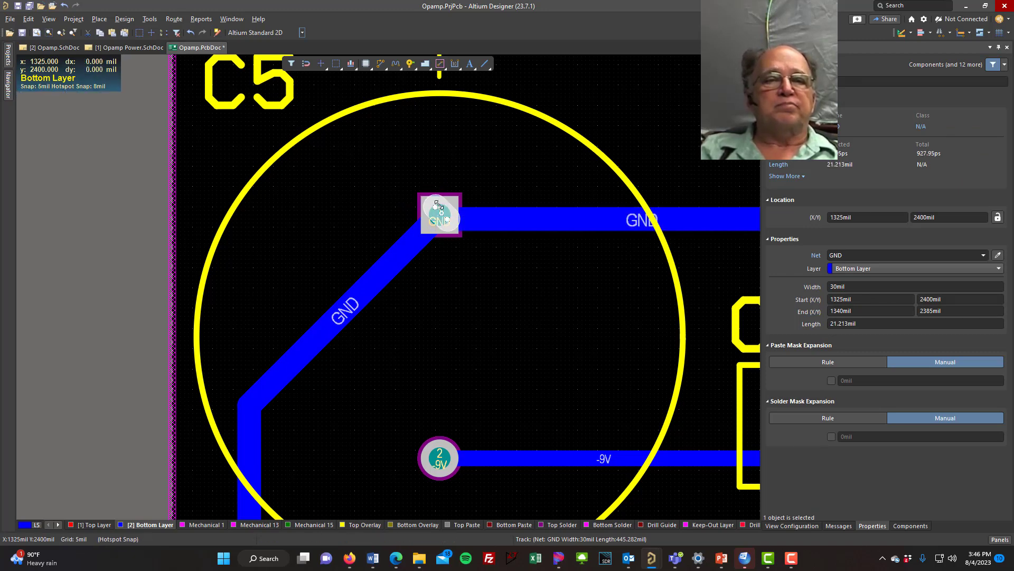
pyautogui.click(439, 206)
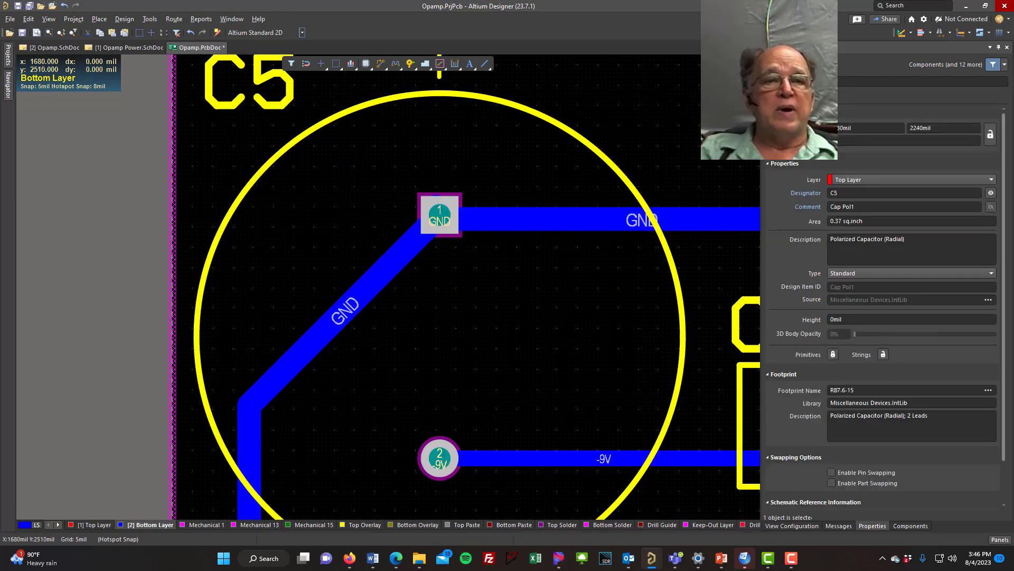
# Inspect the width properties of the redrawn horizontal GND track at C5.
pyautogui.scroll(-2, 705, 138)
pyautogui.keyDown('ctrl'); pyautogui.scroll(-5, 704, 141); pyautogui.keyUp('ctrl')
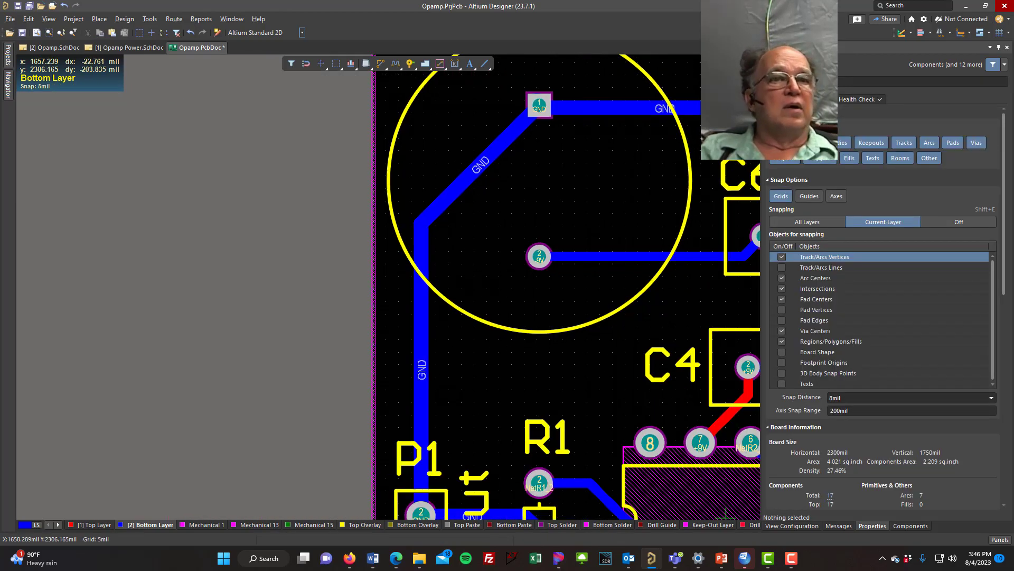
pyautogui.keyDown('ctrl'); pyautogui.scroll(-4, 708, 209); pyautogui.keyUp('ctrl')
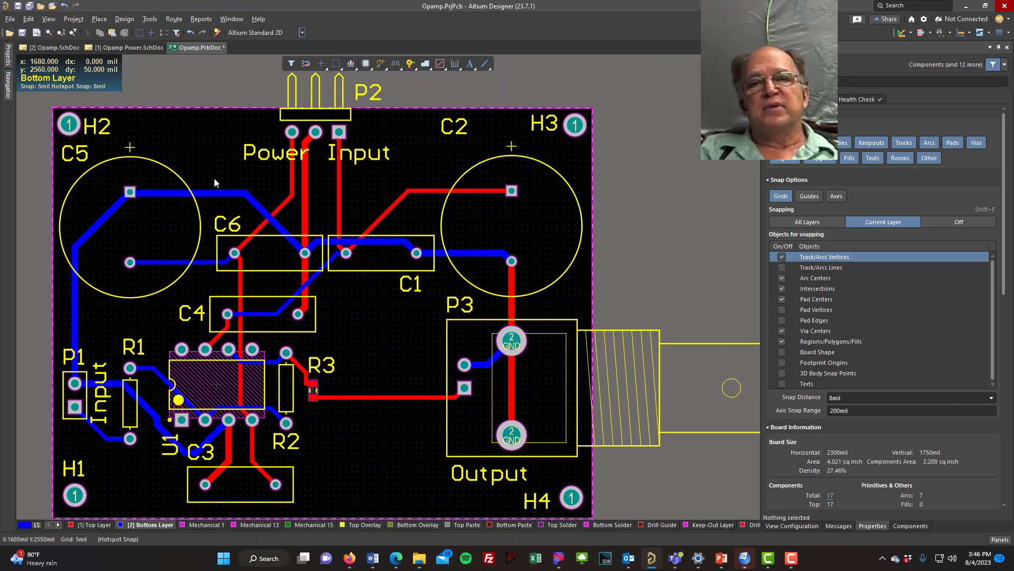
pyautogui.click(214, 192)
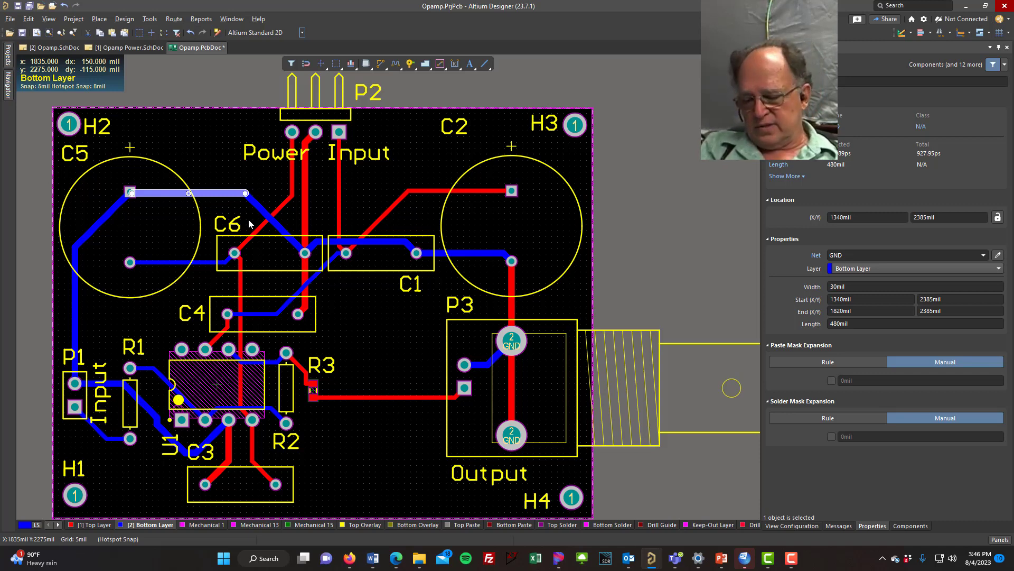
# Select all Top Layer tracks with Find Similar Objects, matching the layer of the +9V track at C2 as Same.
pyautogui.click(431, 190)
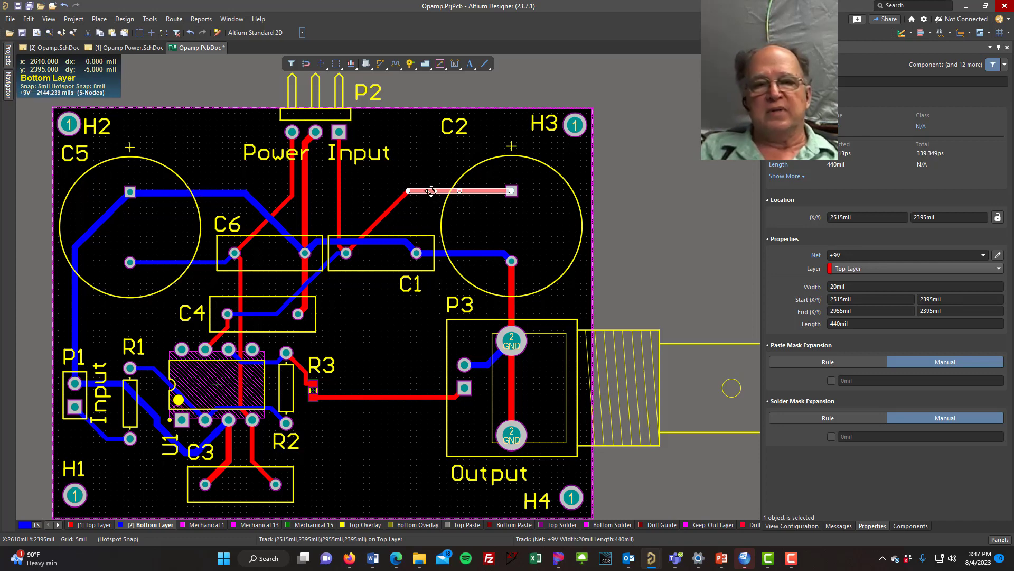
pyautogui.rightClick(431, 190)
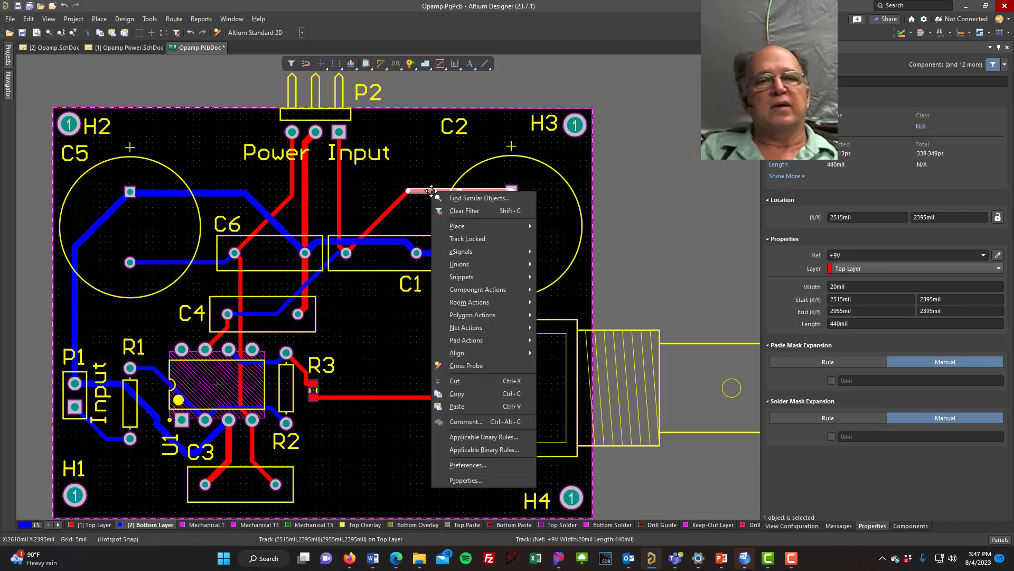
pyautogui.click(476, 199)
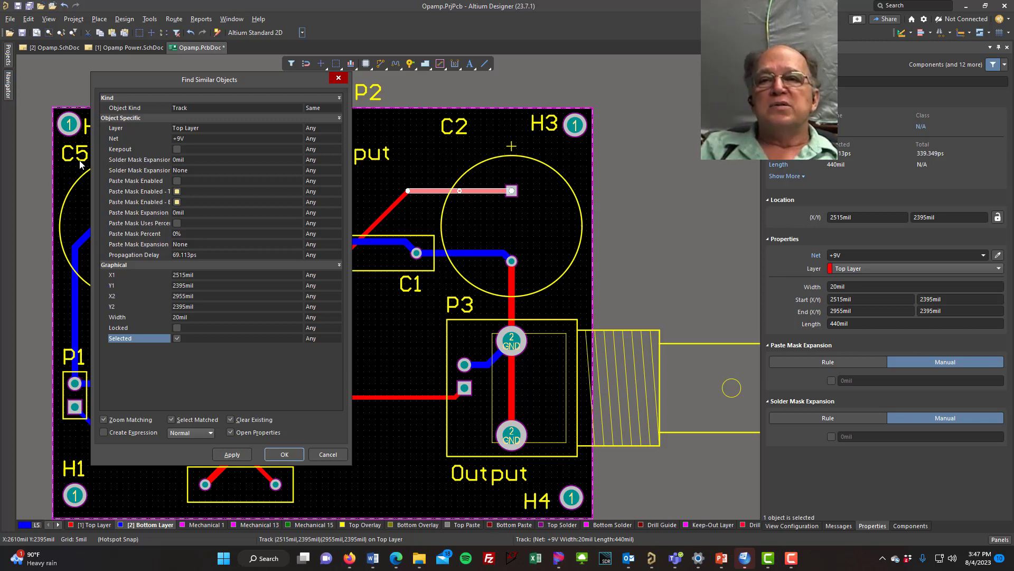
pyautogui.doubleClick(325, 128)
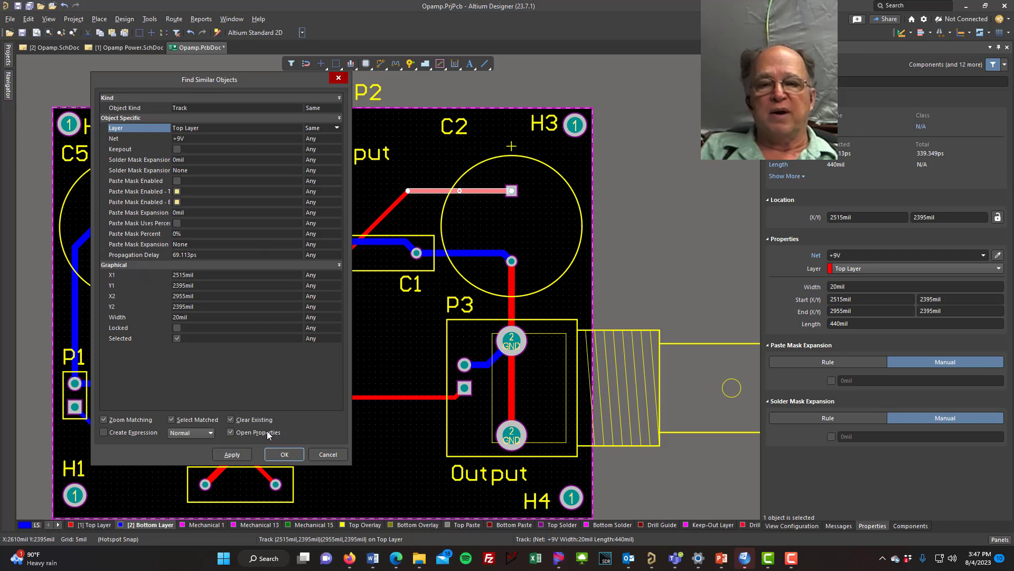
pyautogui.click(230, 458)
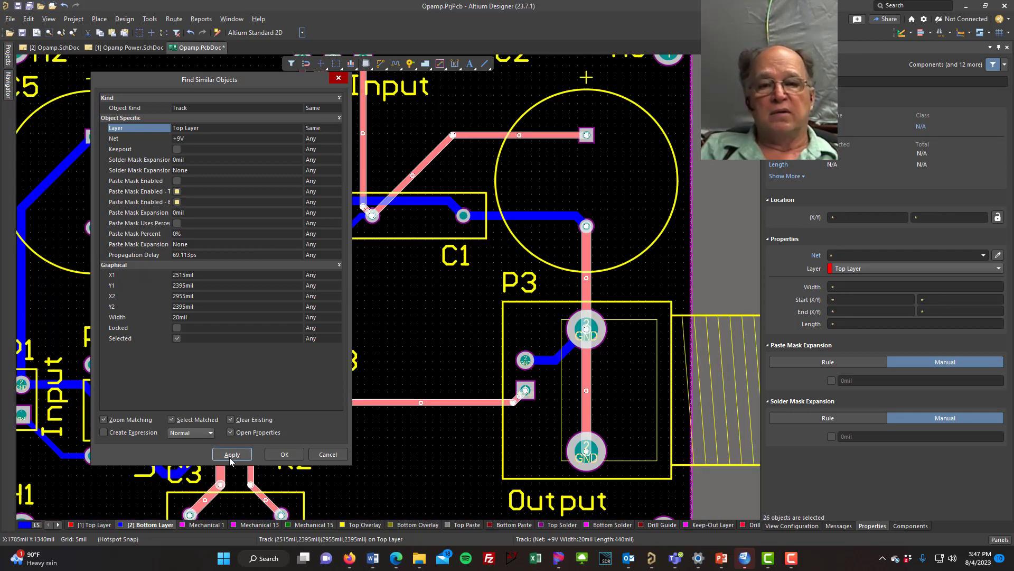
pyautogui.click(277, 455)
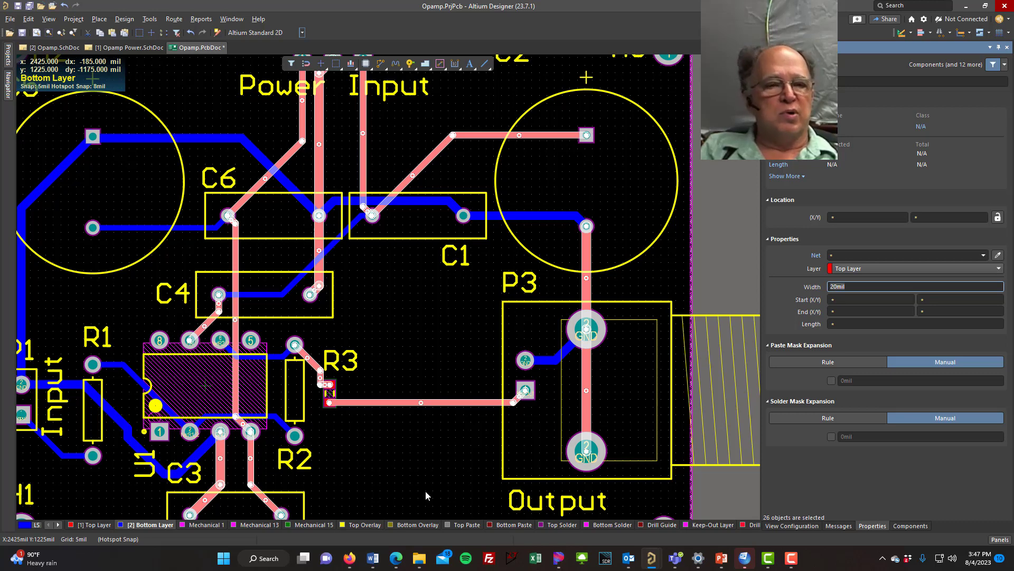
# Select all Bottom Layer tracks with Find Similar Objects, matching the layer of the Input track at R1 as Same, and clear the selection.
pyautogui.moveTo(408, 461); pyautogui.dragTo(574, 412, button='right')
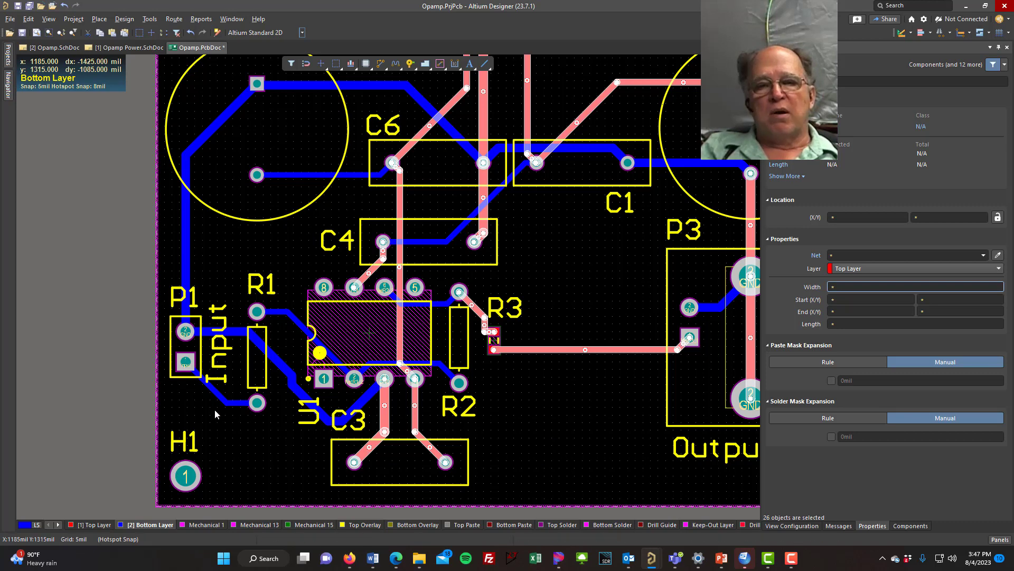
pyautogui.click(235, 405)
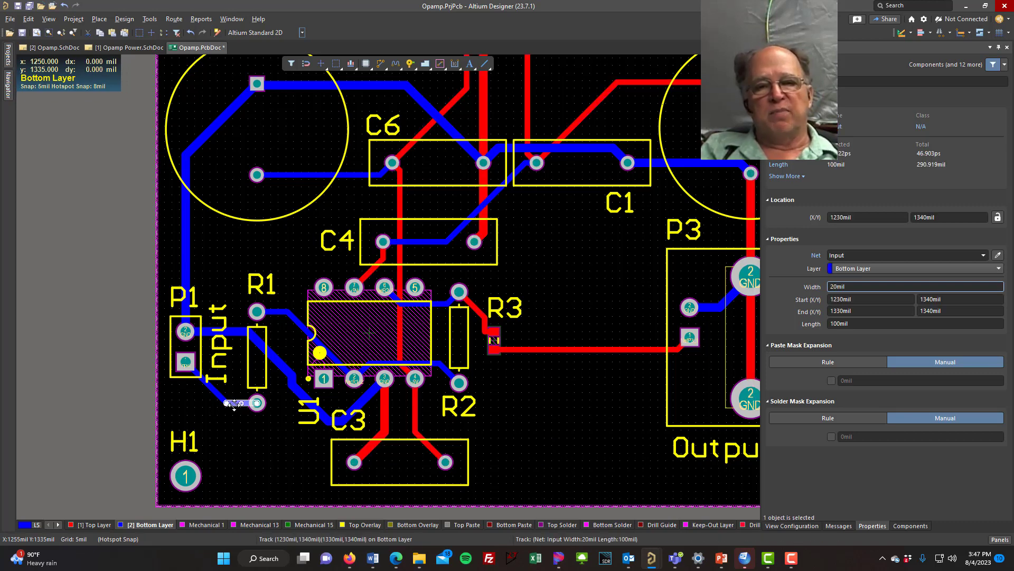
pyautogui.rightClick(235, 405)
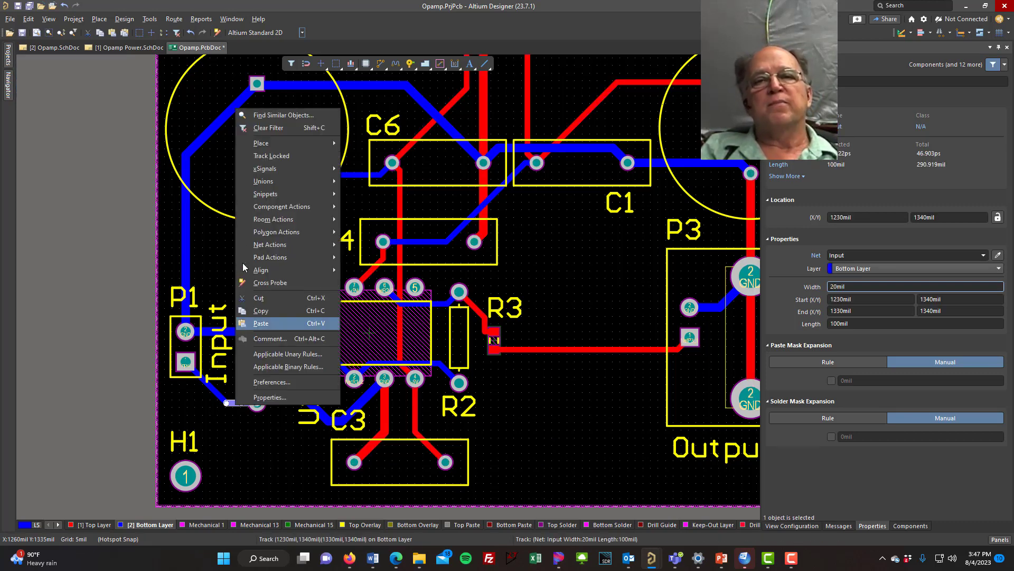
pyautogui.click(309, 118)
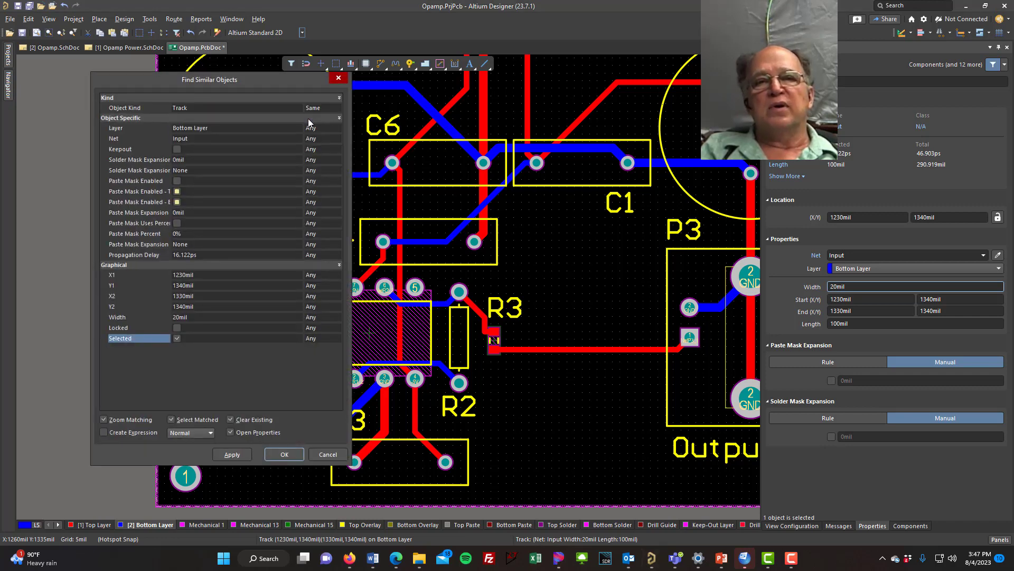
pyautogui.doubleClick(313, 129)
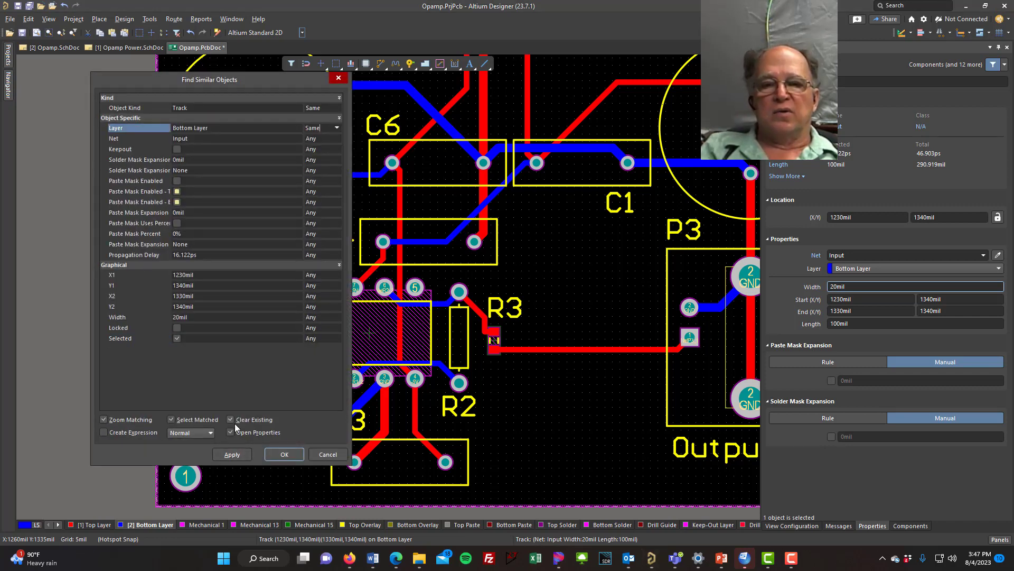
pyautogui.click(242, 454)
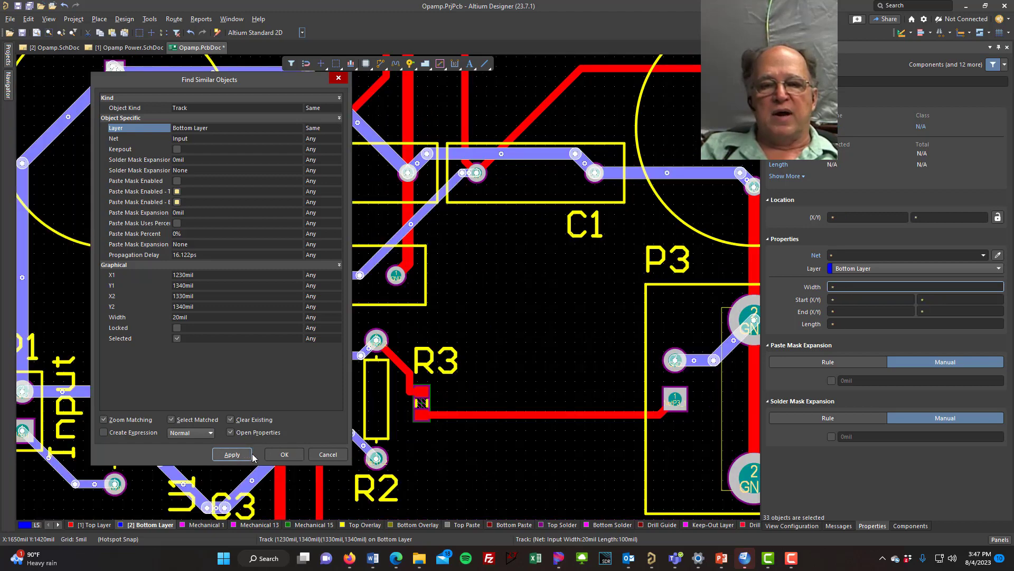
pyautogui.click(288, 458)
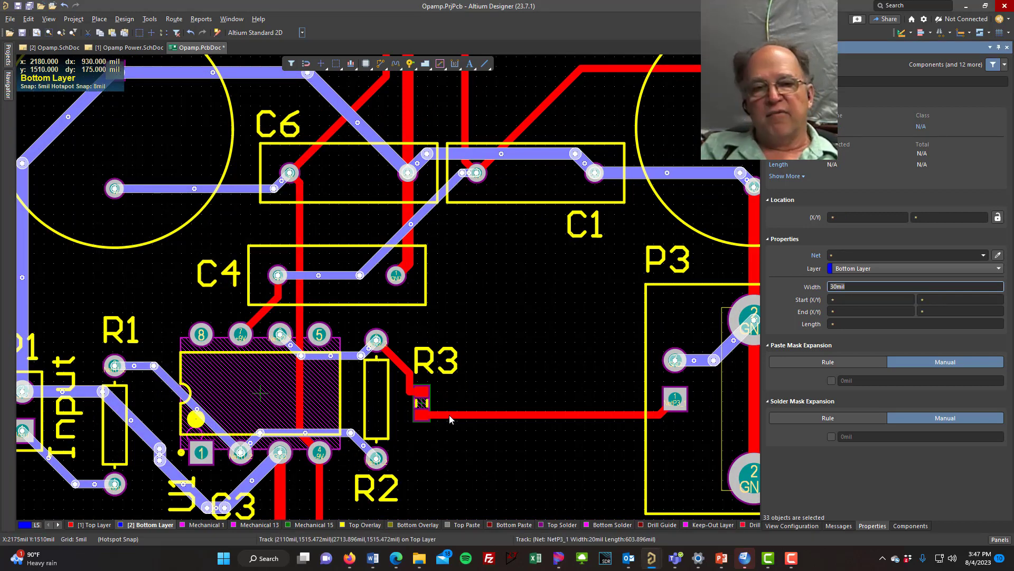
pyautogui.keyDown('ctrl'); pyautogui.scroll(-5, 445, 405); pyautogui.keyUp('ctrl')
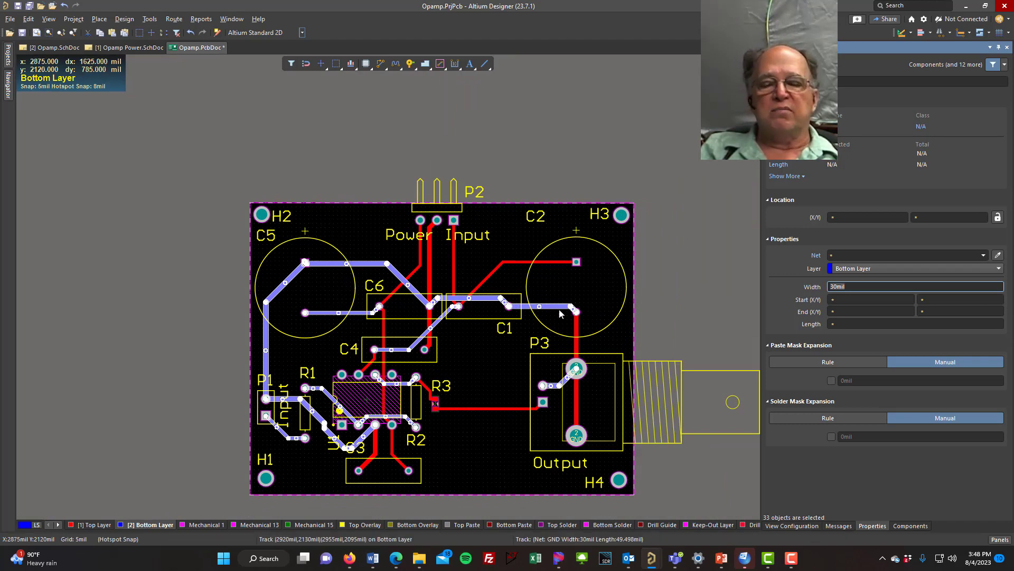
pyautogui.click(449, 464)
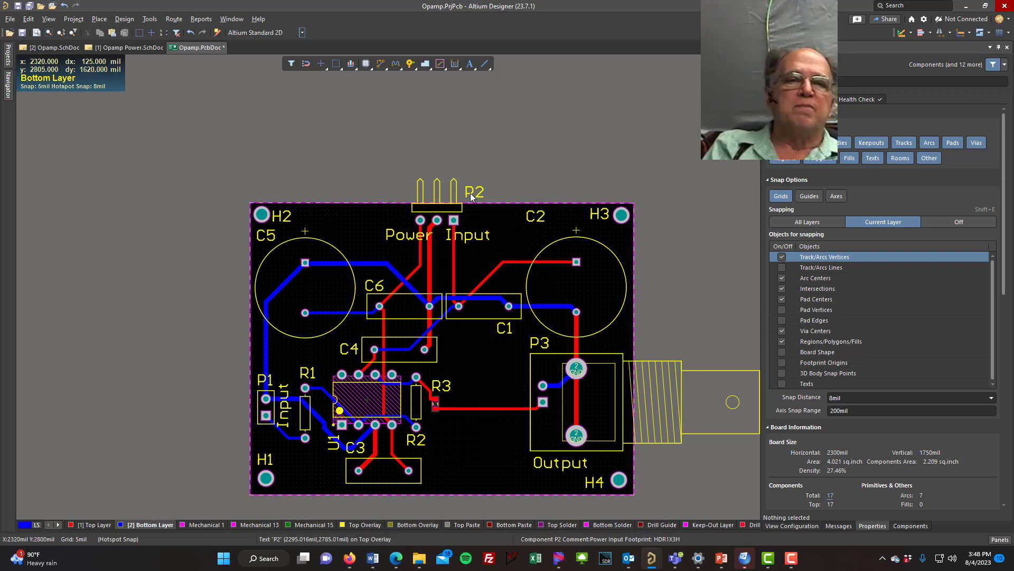
# Move the P2 designator just inside the board outline beside the power connector and save the PCB document.
pyautogui.moveTo(474, 194); pyautogui.dragTo(485, 217)
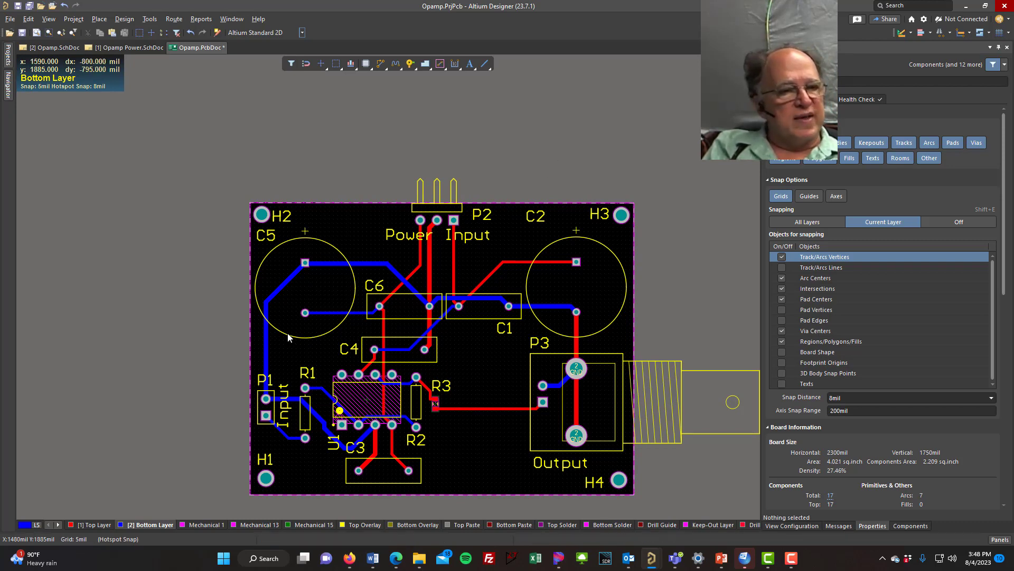
pyautogui.click(29, 6)
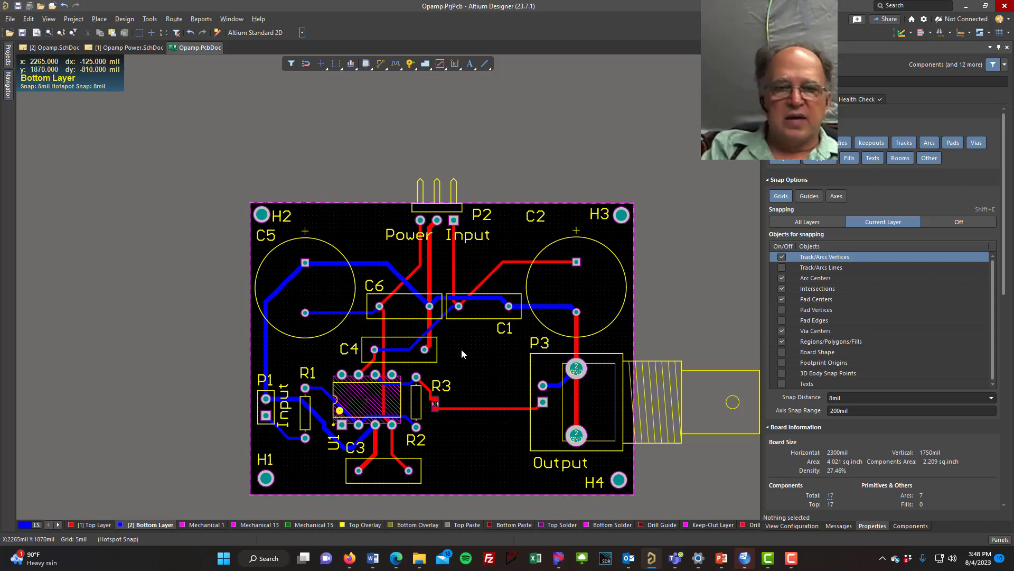
# View the routed board in 3D and rotate it to examine the tracks and components.
pyautogui.press('3')
pyautogui.keyDown('ctrl'); pyautogui.scroll(6, 461, 350); pyautogui.keyUp('ctrl')
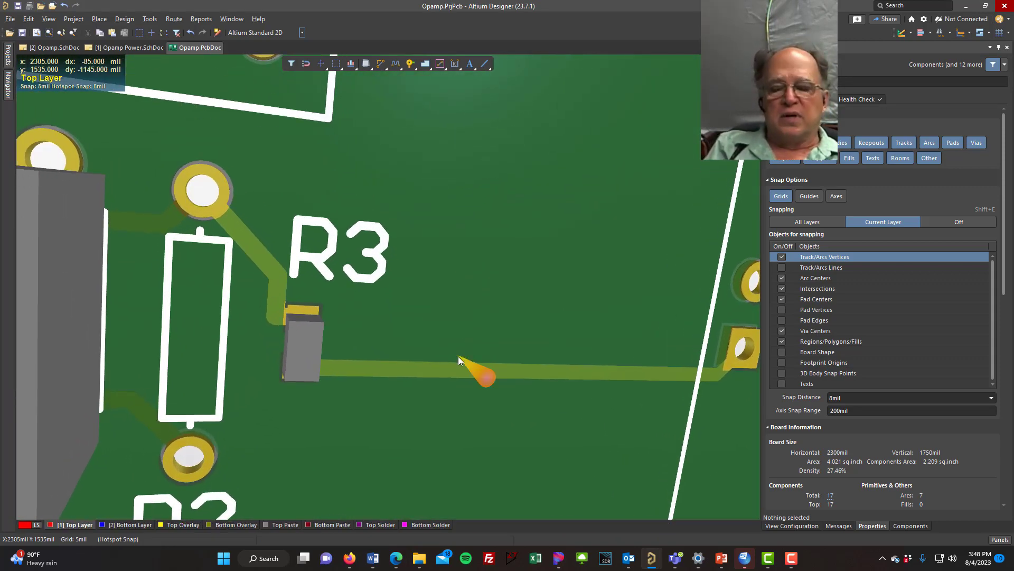
pyautogui.keyDown('ctrl'); pyautogui.scroll(-5, 456, 358); pyautogui.keyUp('ctrl')
pyautogui.keyDown('ctrl'); pyautogui.scroll(-5, 456, 363); pyautogui.keyUp('ctrl')
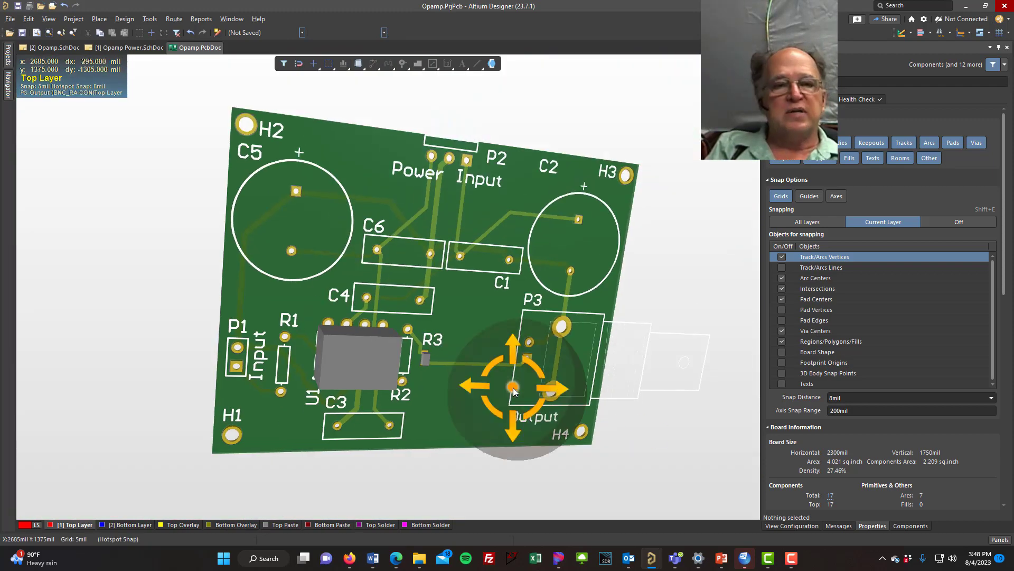
pyautogui.keyDown('shift'); pyautogui.moveTo(510, 401); pyautogui.dragTo(499, 341, button='right'); pyautogui.keyUp('shift')
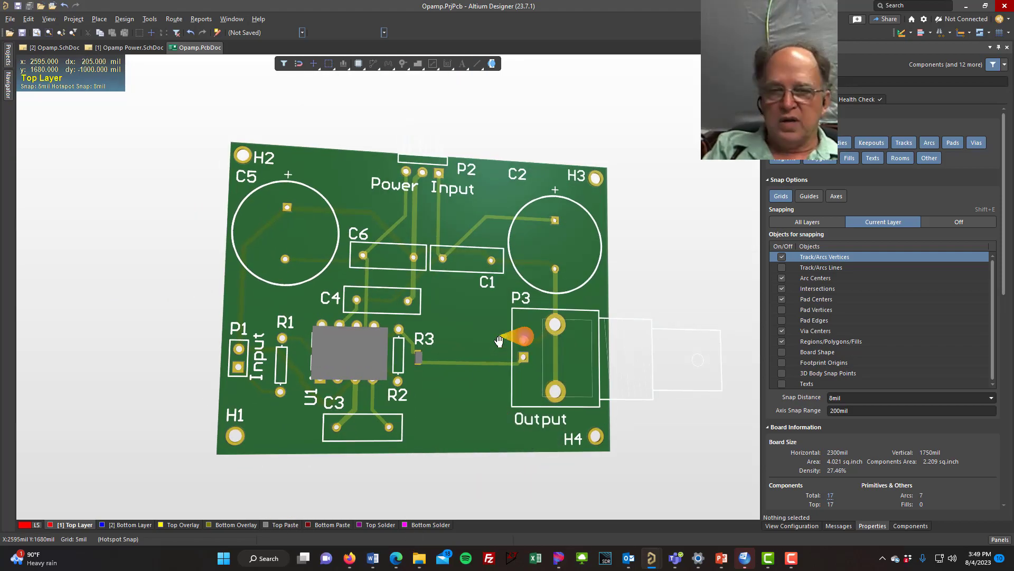
# Return to the 2D board layout and look over the finished routing around C1, C4 and R3.
pyautogui.press('2')
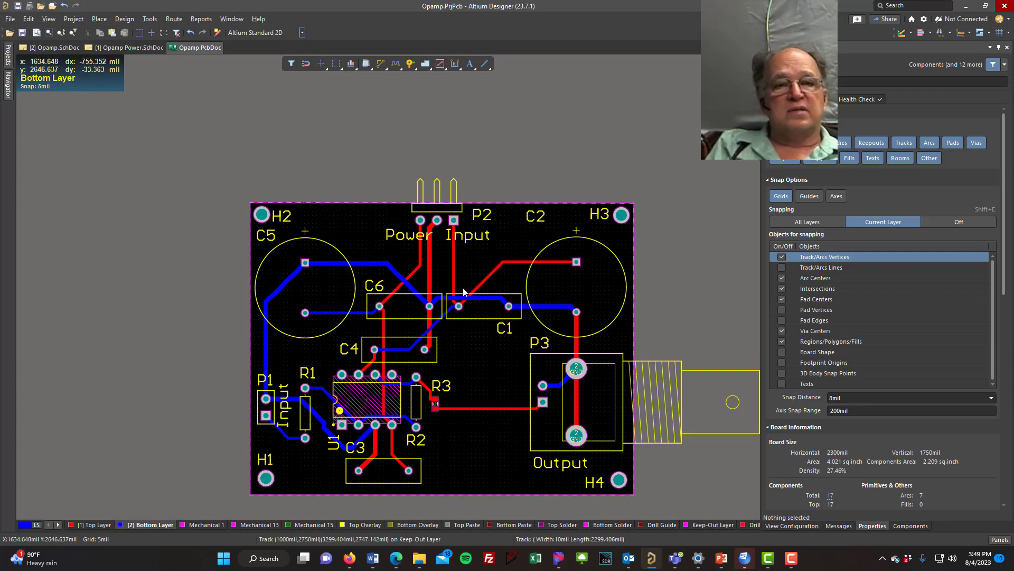
pyautogui.keyDown('ctrl'); pyautogui.scroll(-1, 448, 350); pyautogui.keyUp('ctrl')
pyautogui.keyDown('ctrl'); pyautogui.scroll(3, 448, 349); pyautogui.keyUp('ctrl')
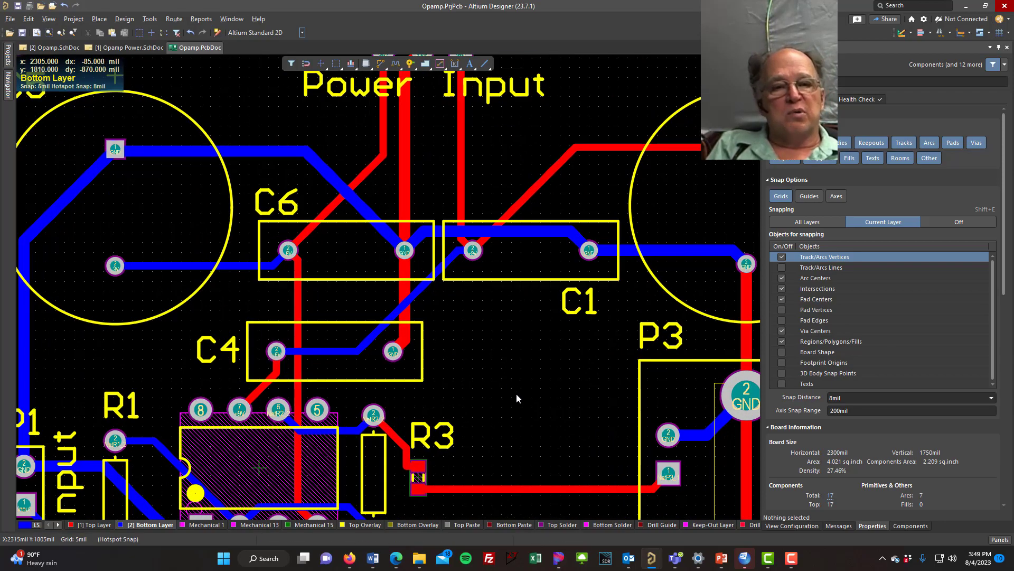
pyautogui.moveTo(516, 394); pyautogui.dragTo(495, 304, button='right')
pyautogui.keyDown('ctrl'); pyautogui.scroll(-3, 495, 304); pyautogui.keyUp('ctrl')
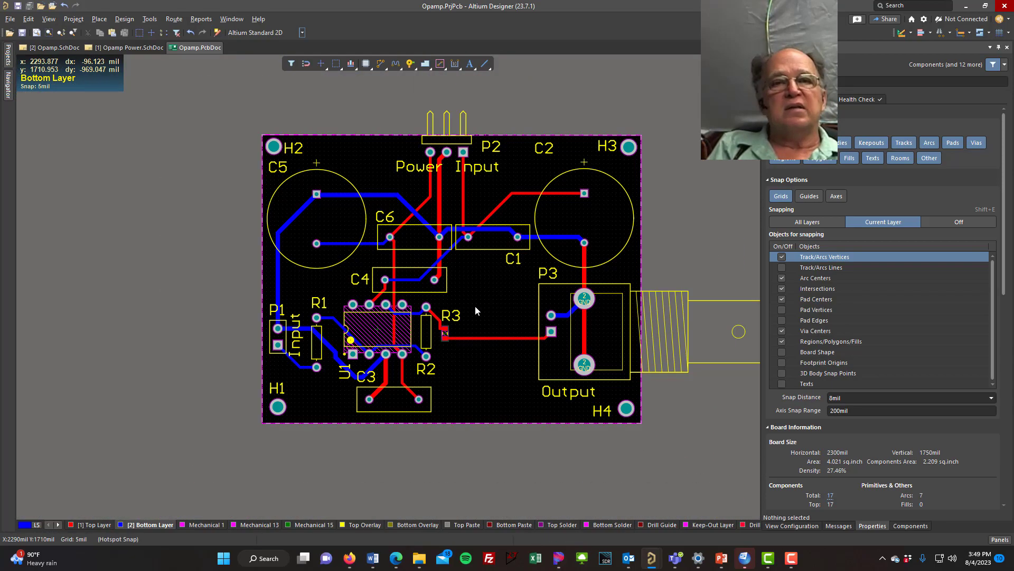